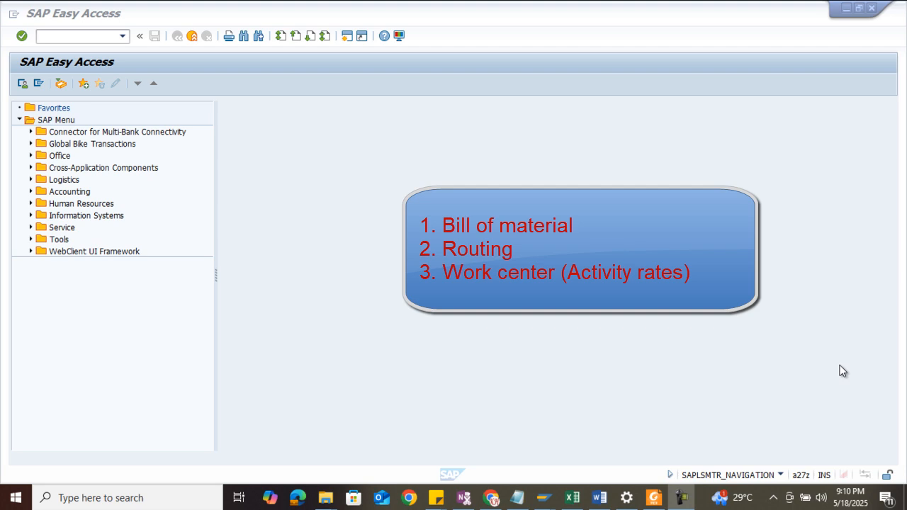
# - Run the level-by-level BOM explosion for material BPA-CERAMIC-3H in plant 1000 with BOM application PP01
pyautogui.click(83, 36)
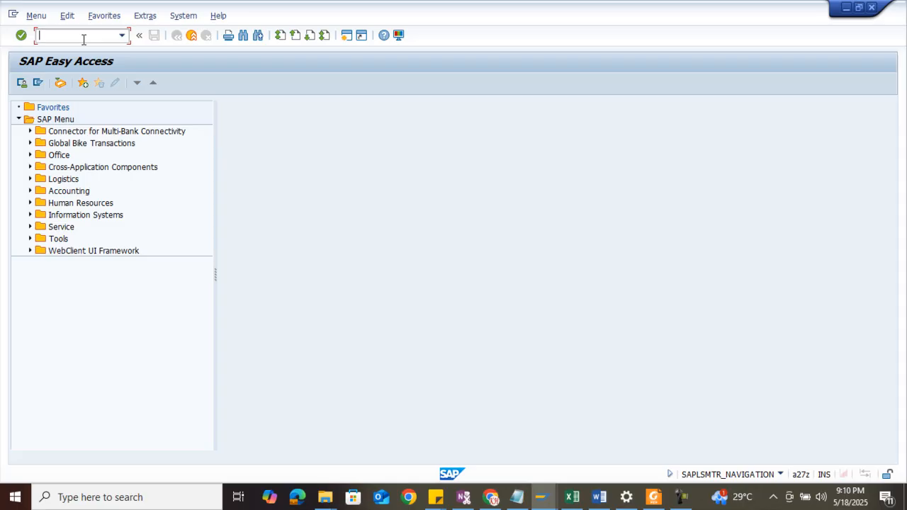
pyautogui.write('xd01')
pyautogui.press('Return')
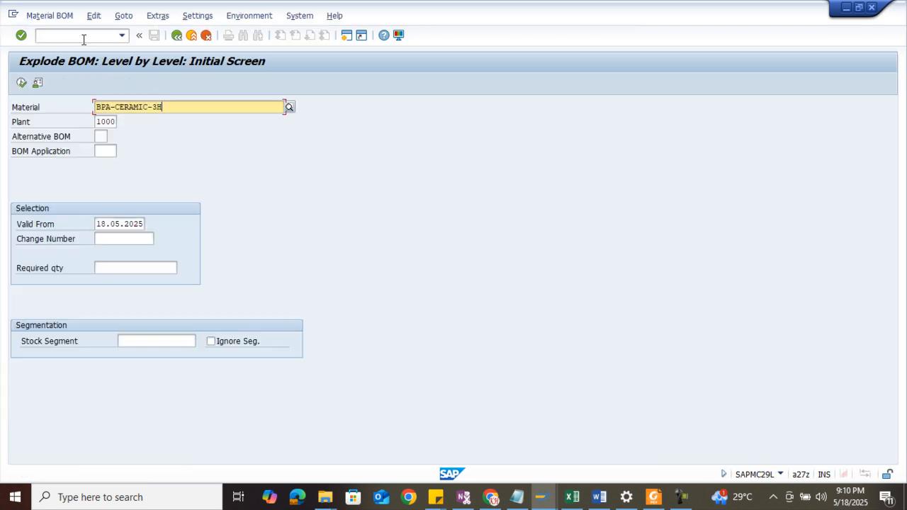
pyautogui.click(105, 155)
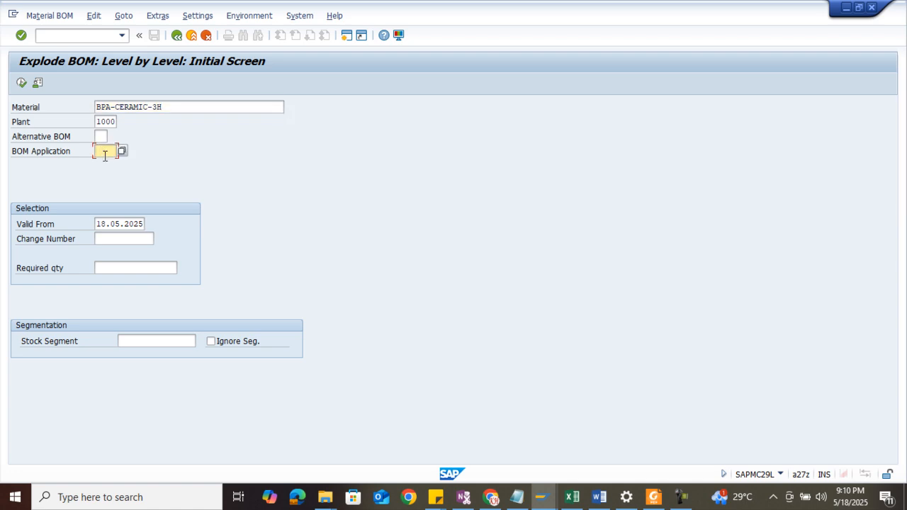
pyautogui.write('PP01')
pyautogui.click(21, 83)
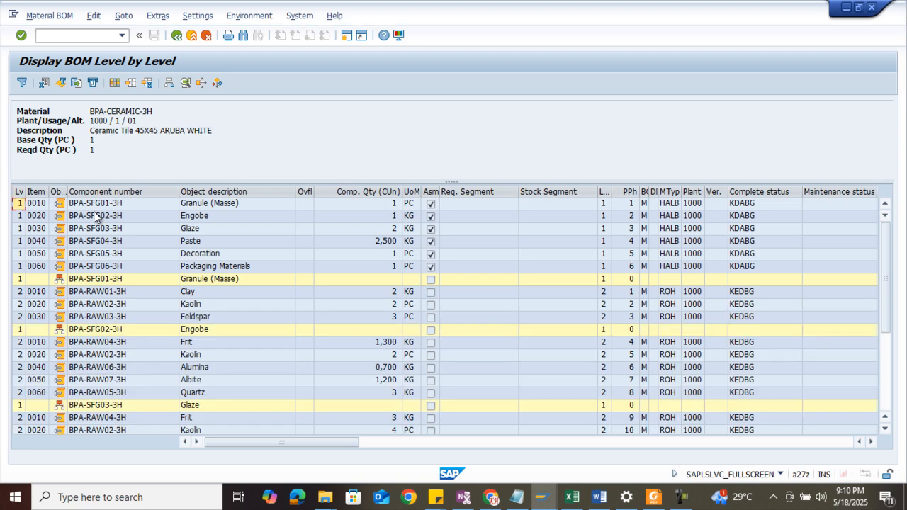
# - Review the finished material in the BOM header and its first-level components, from Granule (Masse) through Packaging Materials
pyautogui.scroll(-3, 94, 234)
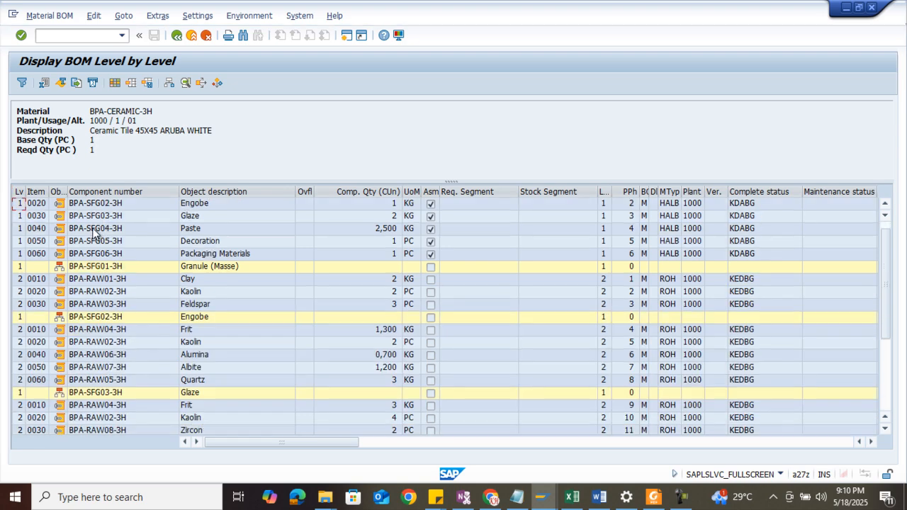
pyautogui.scroll(3, 94, 234)
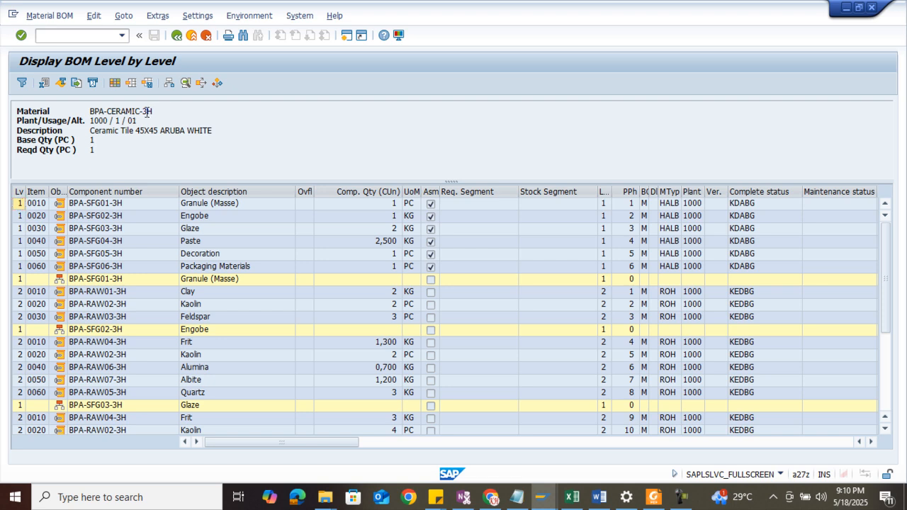
pyautogui.moveTo(152, 112); pyautogui.dragTo(85, 112)
pyautogui.click(85, 204)
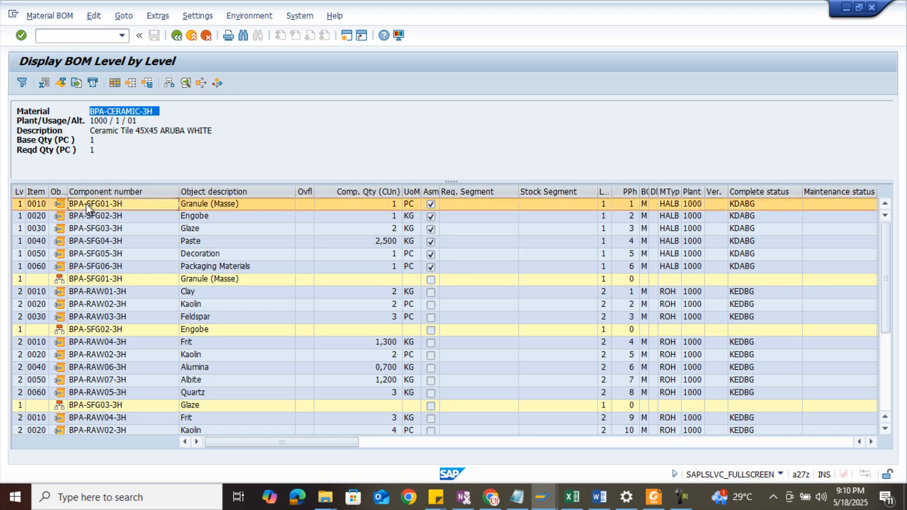
pyautogui.click(85, 217)
pyautogui.click(83, 230)
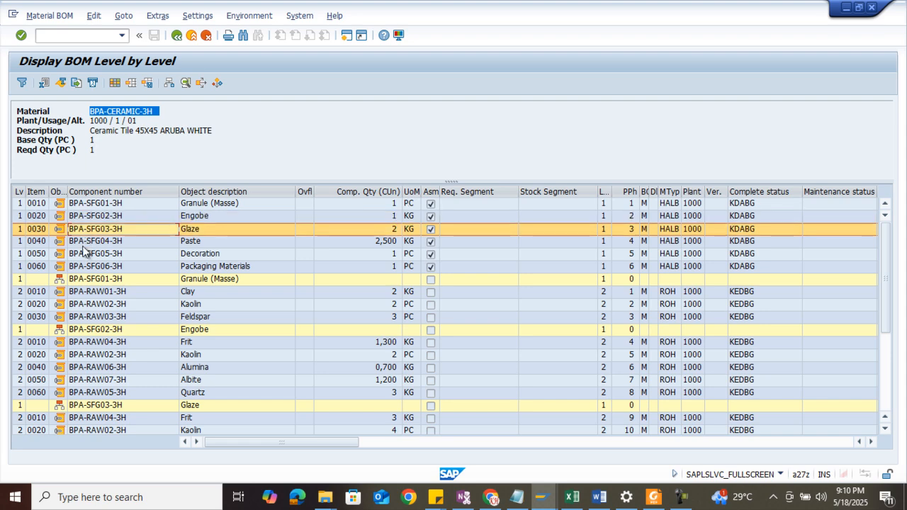
pyautogui.click(85, 242)
pyautogui.click(86, 254)
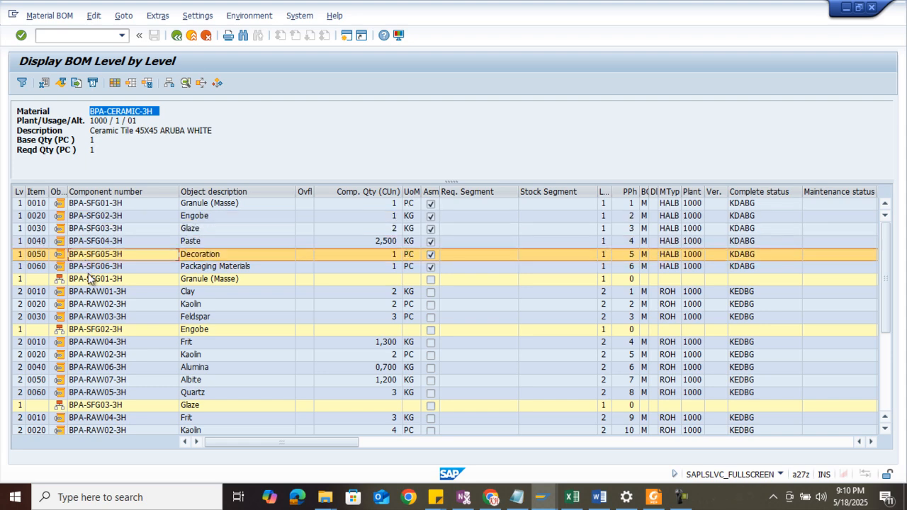
pyautogui.click(88, 268)
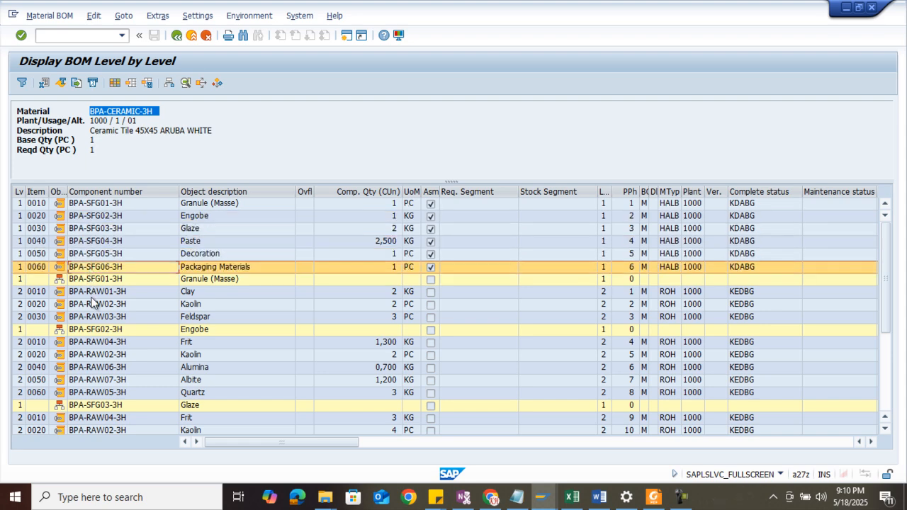
# - Examine the raw materials listed under the semi-finished component Granule (Masse)
pyautogui.click(97, 292)
pyautogui.click(99, 281)
pyautogui.click(98, 293)
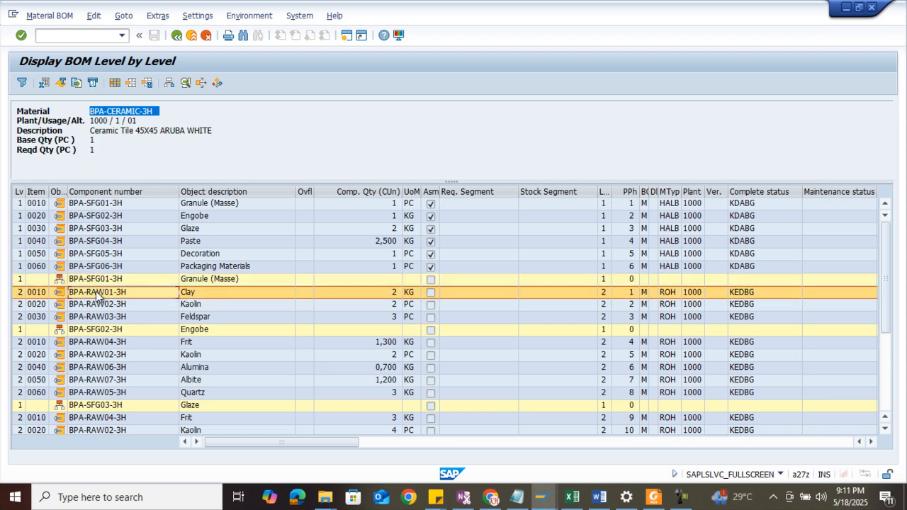
pyautogui.click(98, 305)
pyautogui.click(99, 318)
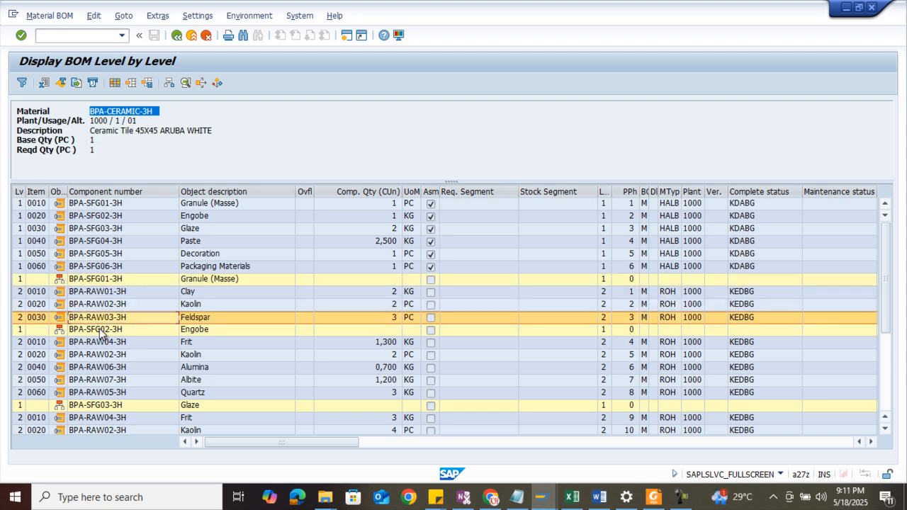
# - Examine the raw materials under the semi-finished component Engobe and the finished material number in the BOM header
pyautogui.click(99, 330)
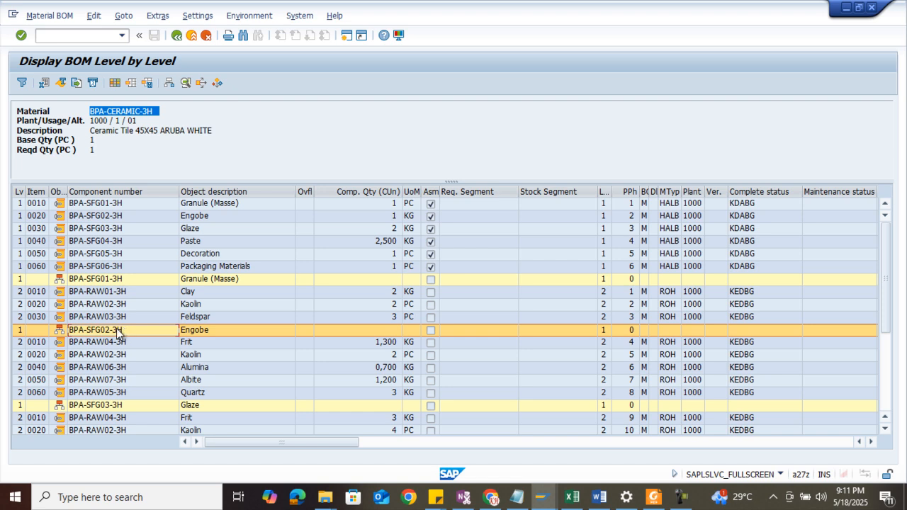
pyautogui.click(112, 343)
pyautogui.click(110, 355)
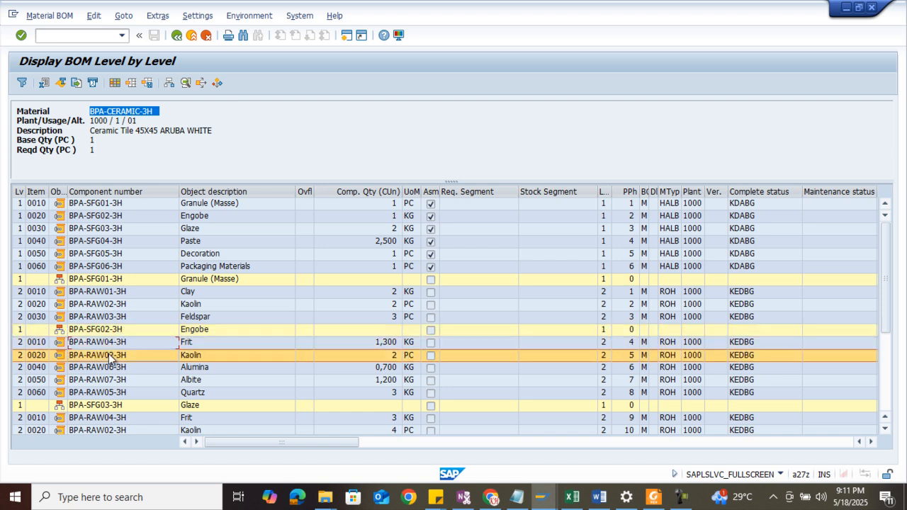
pyautogui.click(109, 368)
pyautogui.click(110, 380)
pyautogui.click(108, 392)
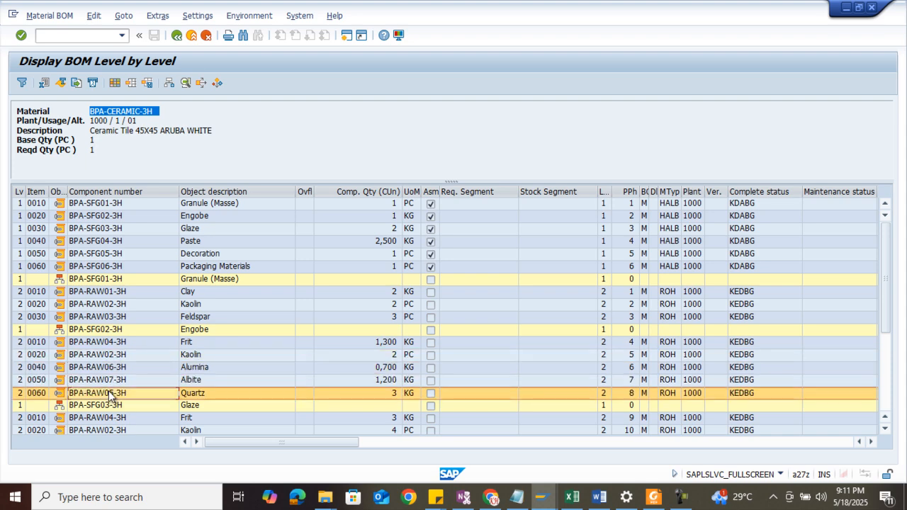
pyautogui.click(158, 112)
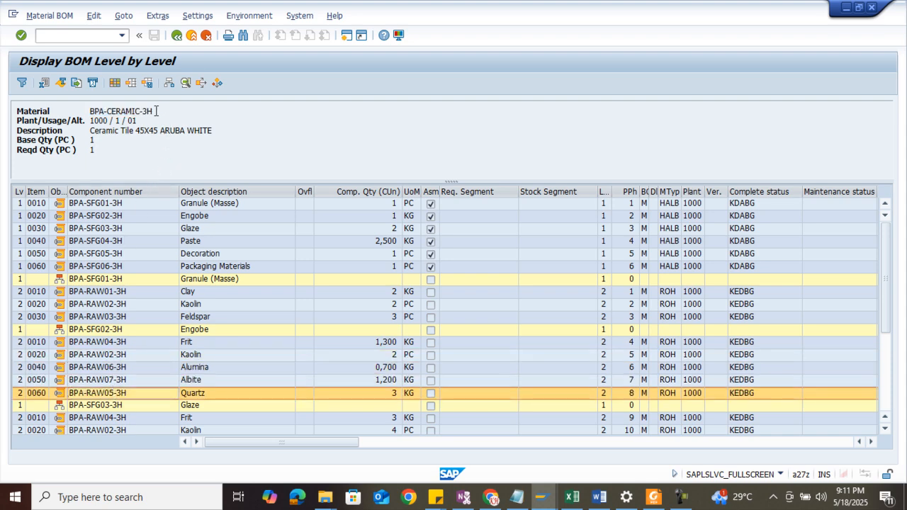
pyautogui.moveTo(155, 111); pyautogui.dragTo(93, 110)
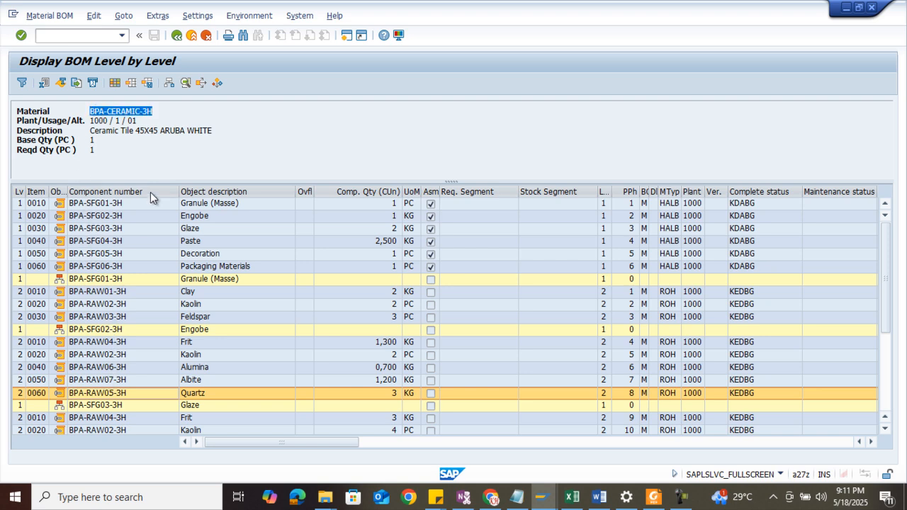
pyautogui.click(152, 111)
pyautogui.moveTo(152, 111); pyautogui.dragTo(94, 110)
# - Open transaction CA03 and display the routing operations of material BPA-CERAMIC-3H in plant 1000
pyautogui.click(89, 37)
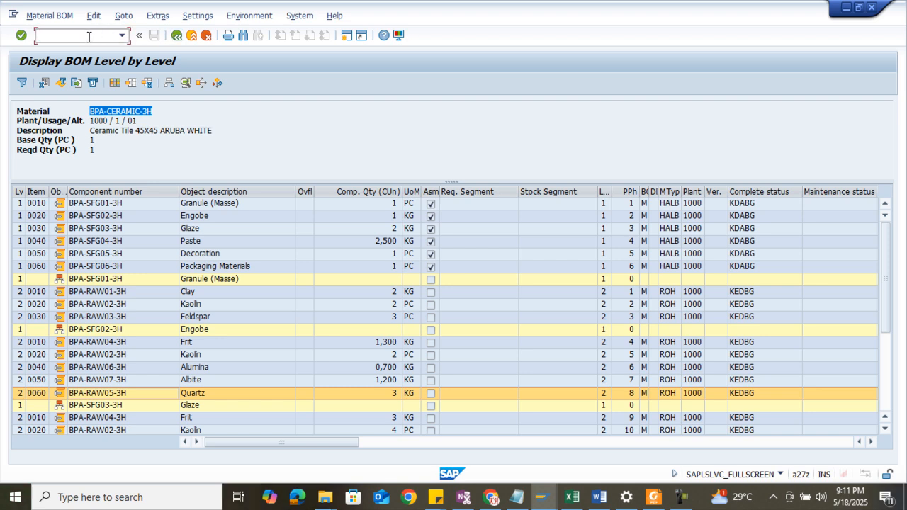
pyautogui.write('/nca03')
pyautogui.press('Return')
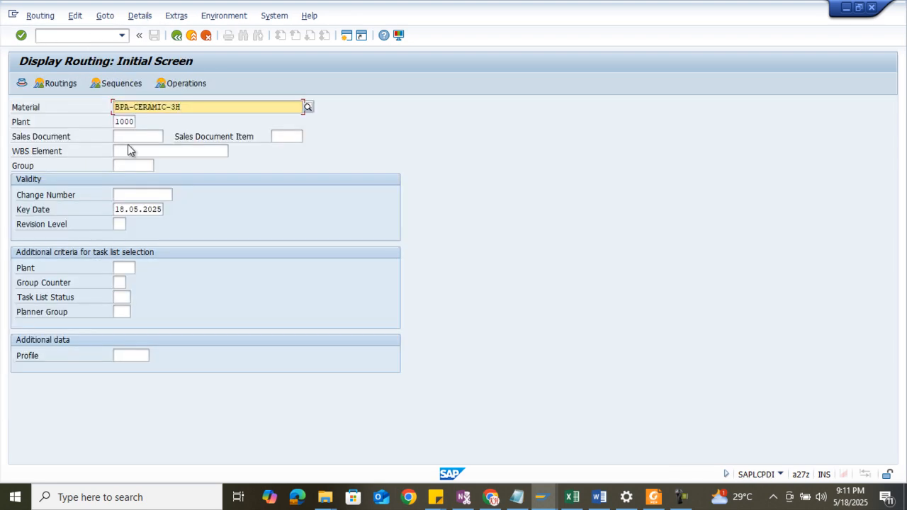
pyautogui.press('Return')
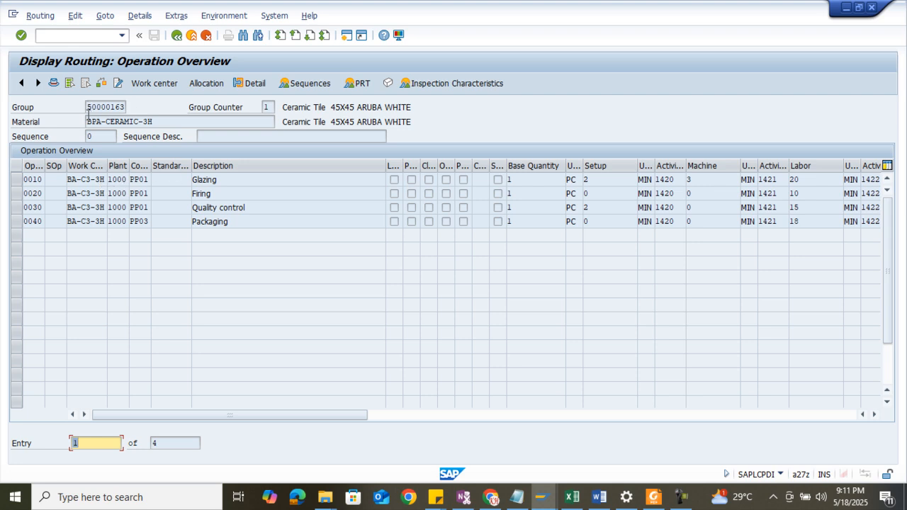
# - Check the routing's material and the control keys assigned to its operations
pyautogui.click(161, 120)
pyautogui.doubleClick(161, 121)
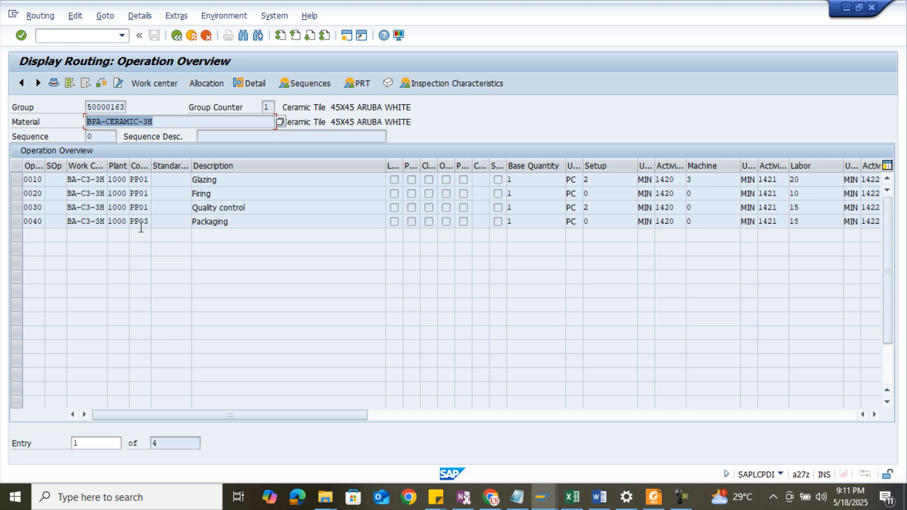
pyautogui.click(140, 193)
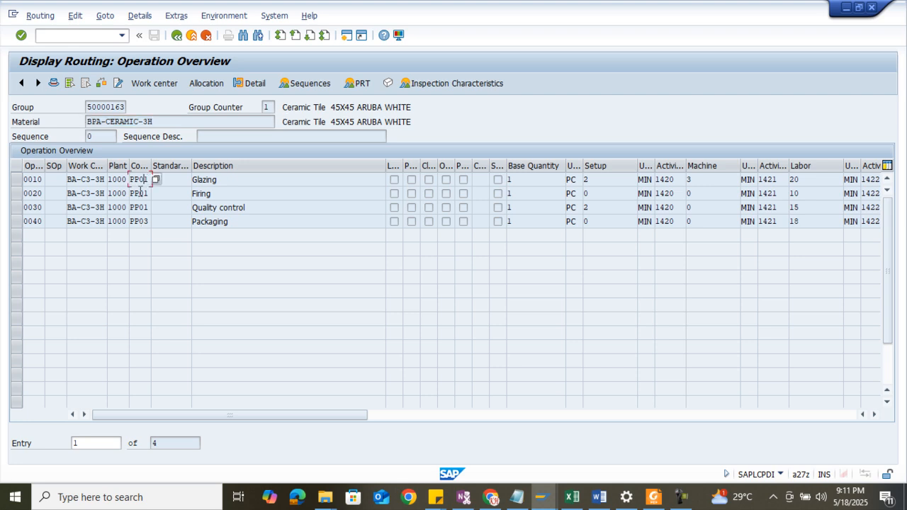
pyautogui.click(137, 207)
pyautogui.click(139, 222)
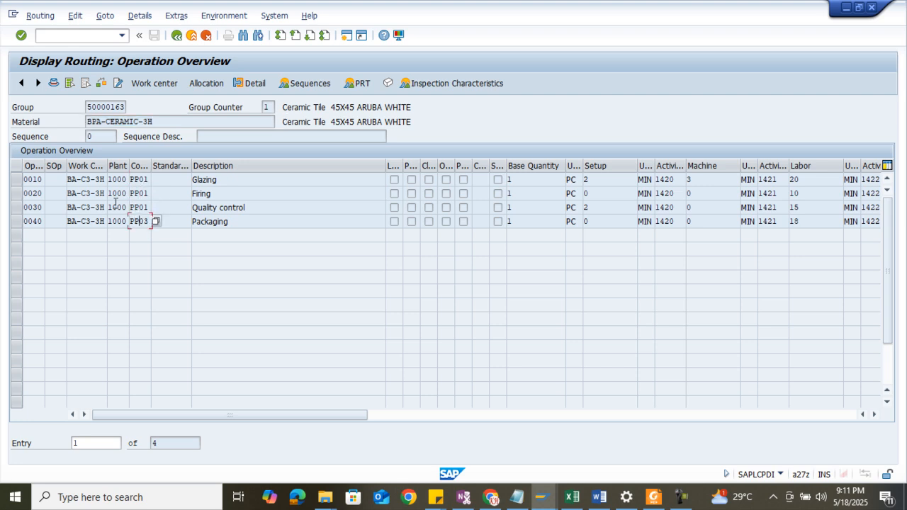
# - Examine the work center, description and the setup, machine and labor times of the Glazing operation
pyautogui.click(85, 178)
pyautogui.click(266, 181)
pyautogui.click(611, 180)
pyautogui.click(794, 180)
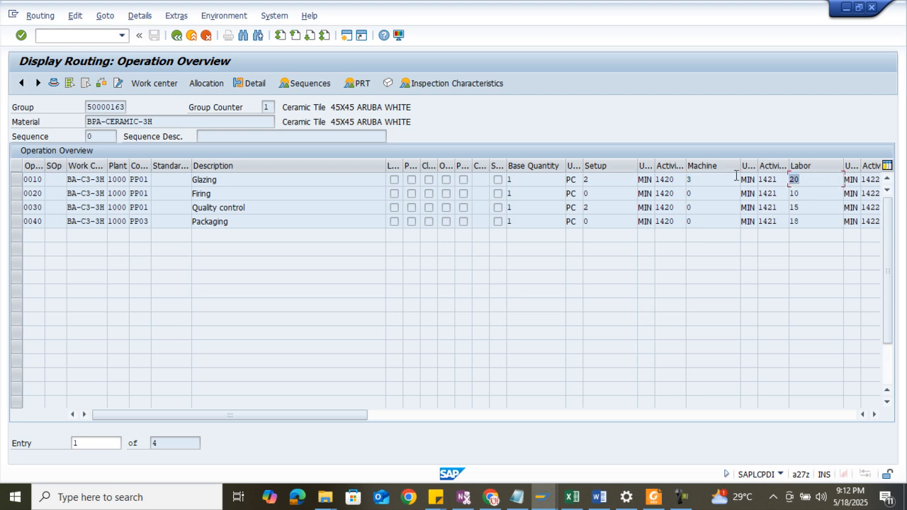
pyautogui.click(597, 180)
pyautogui.click(705, 179)
pyautogui.click(698, 180)
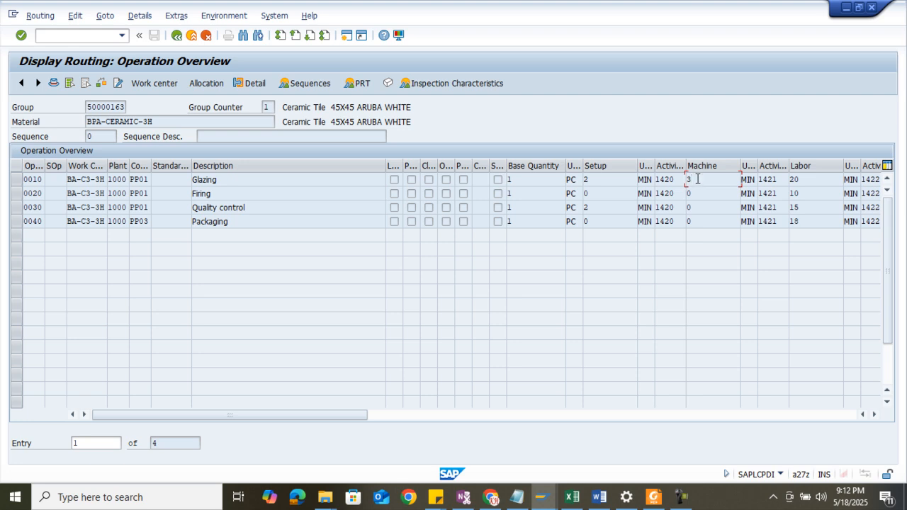
pyautogui.doubleClick(808, 179)
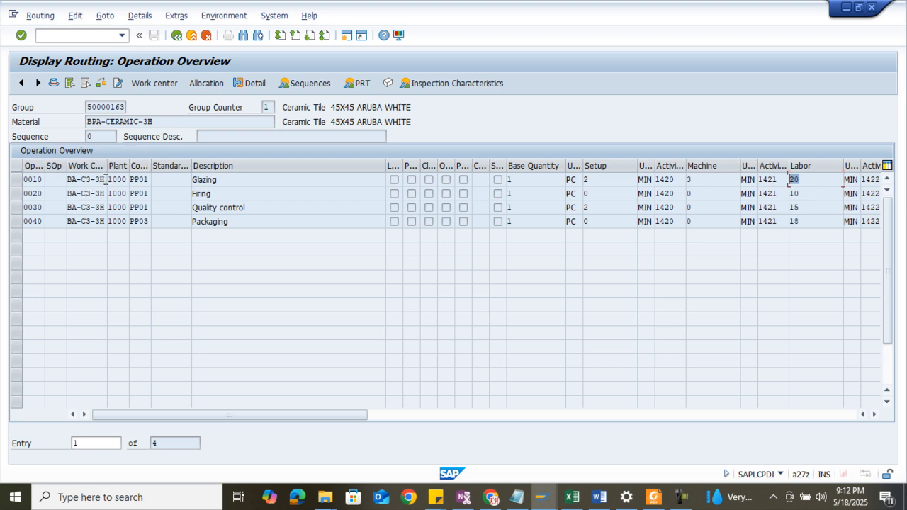
# - Copy the Glazing operation's work center BA-C3-3H and display that work center in a new session with transaction CR03
pyautogui.moveTo(106, 179); pyautogui.dragTo(32, 178)
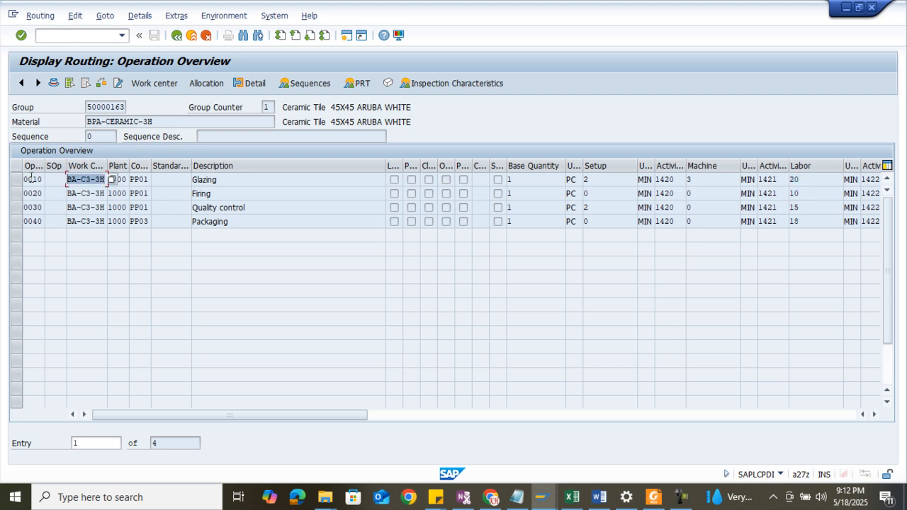
pyautogui.hotkey('ctrl', 'c')
pyautogui.click(346, 40)
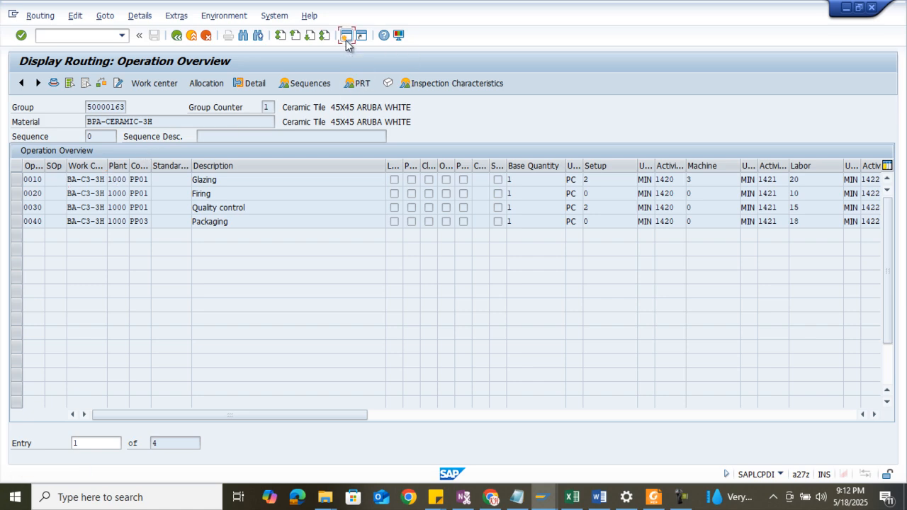
pyautogui.write('cr03')
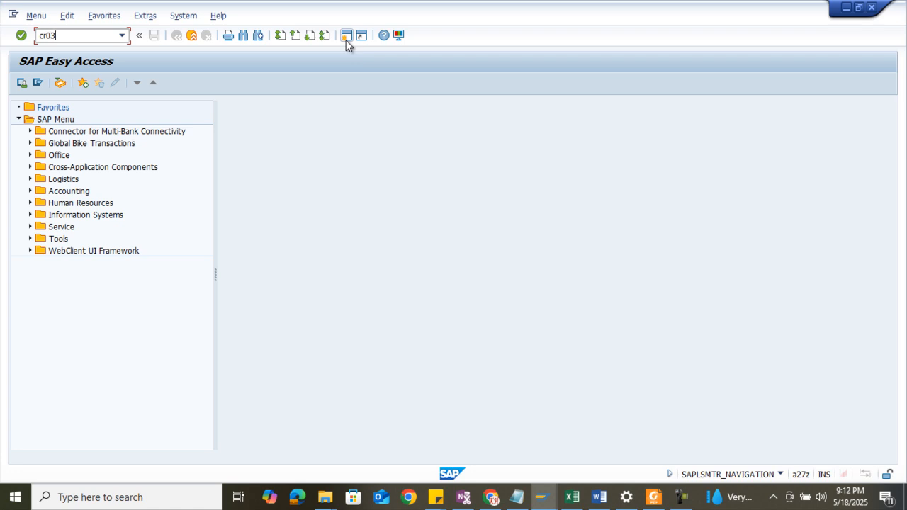
pyautogui.press('Return')
pyautogui.press('Return')
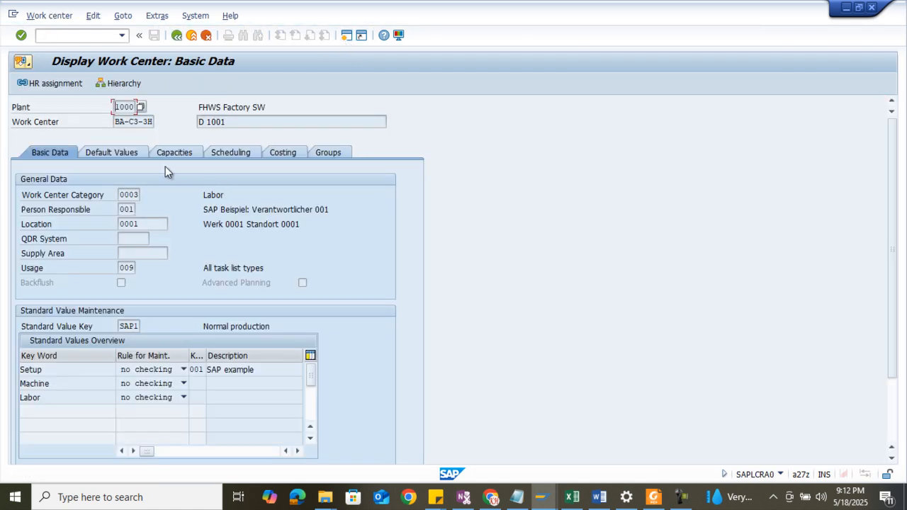
# - Check the work center's costing data for the setup, machine and labor activity types, and return to the initial screen
pyautogui.click(253, 122)
pyautogui.click(284, 155)
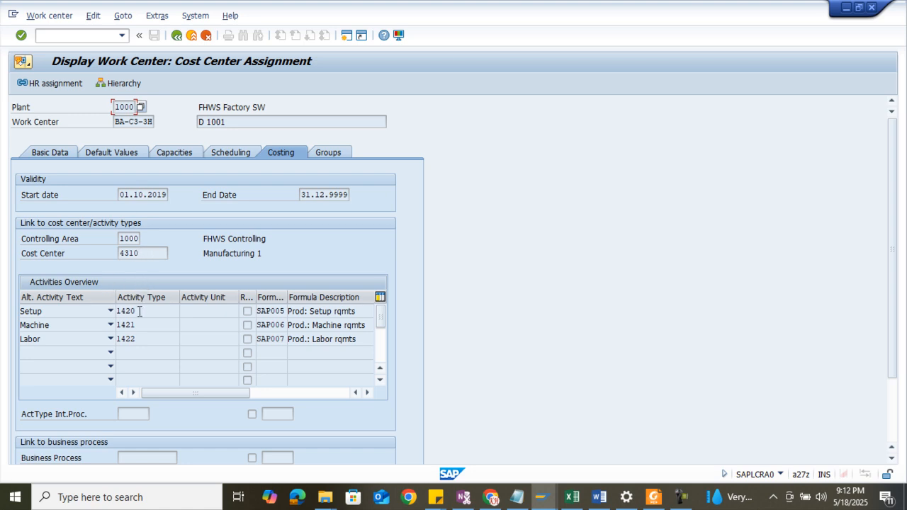
pyautogui.moveTo(140, 311); pyautogui.dragTo(115, 339)
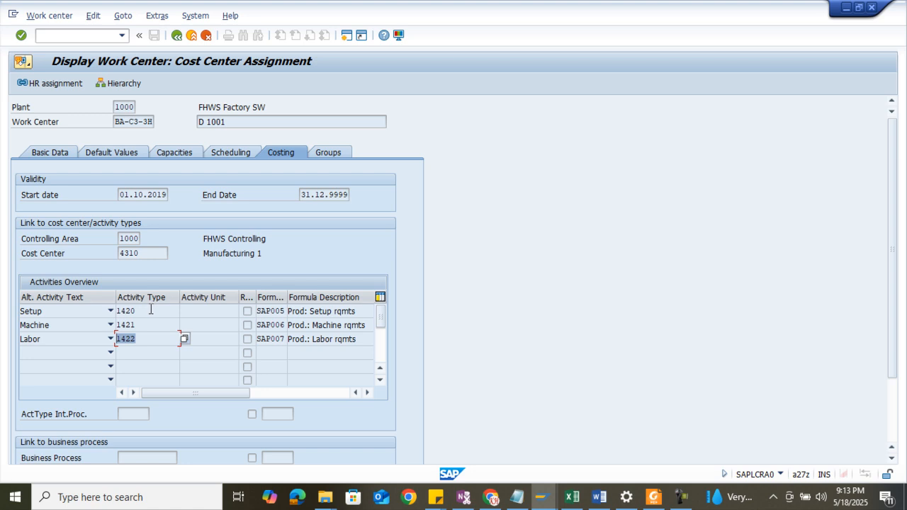
pyautogui.moveTo(142, 312); pyautogui.dragTo(91, 312)
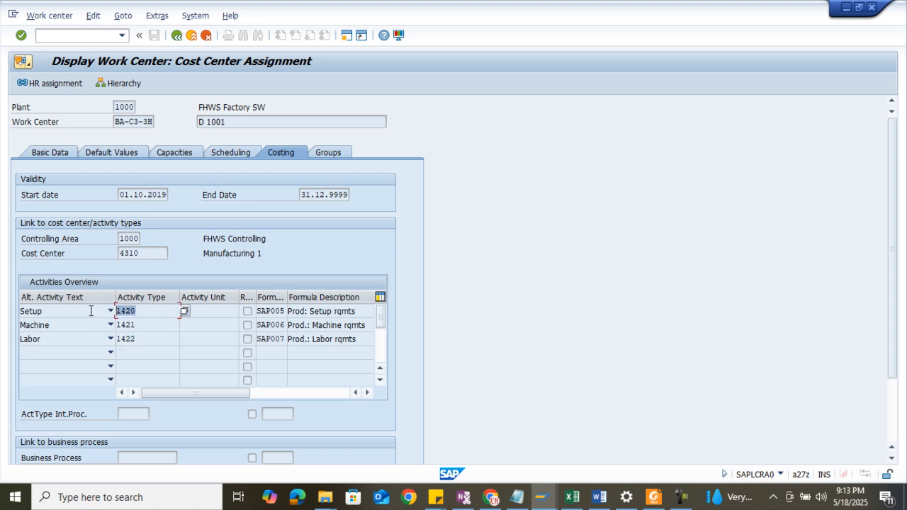
pyautogui.moveTo(151, 329); pyautogui.dragTo(81, 345)
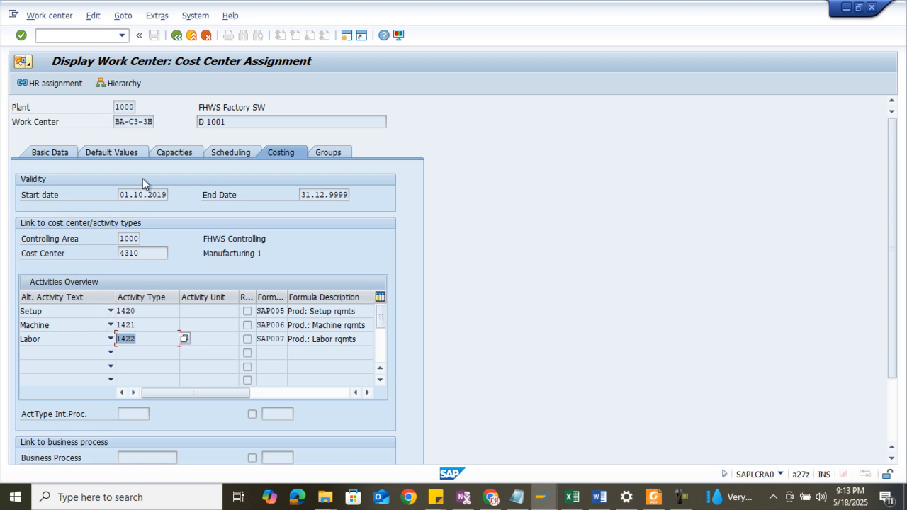
pyautogui.click(177, 37)
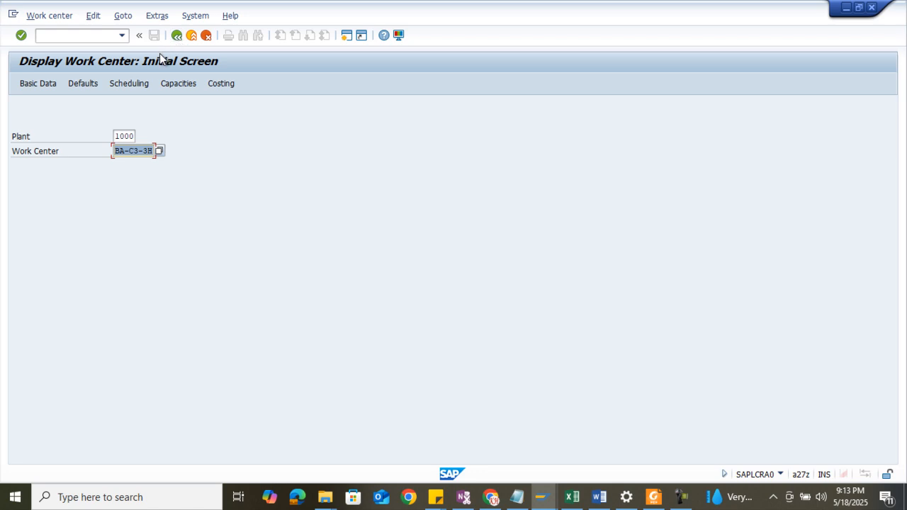
# - Leave the work center display and return to the SAP Easy Access screen
pyautogui.click(176, 35)
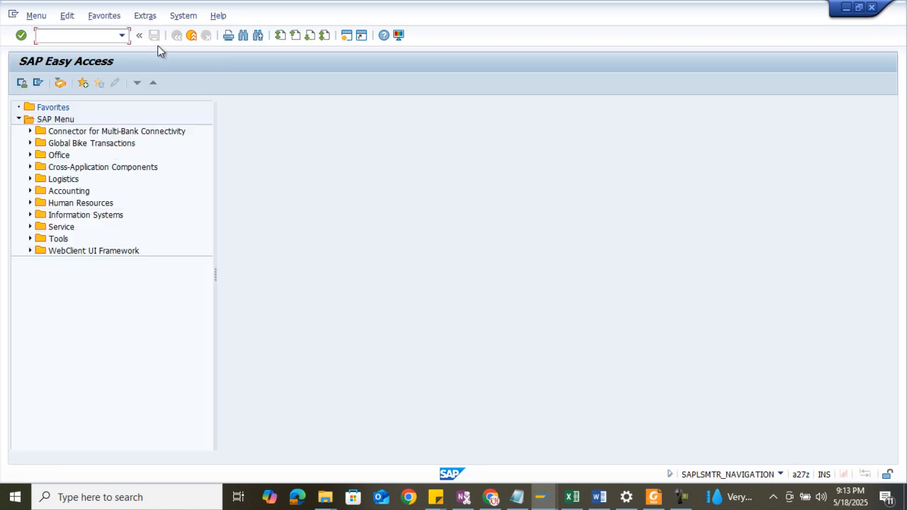
pyautogui.write('ck11')
pyautogui.press('BackSpace')
pyautogui.press('BackSpace')
pyautogui.press('BackSpace')
pyautogui.write('k11')
pyautogui.press('Return')
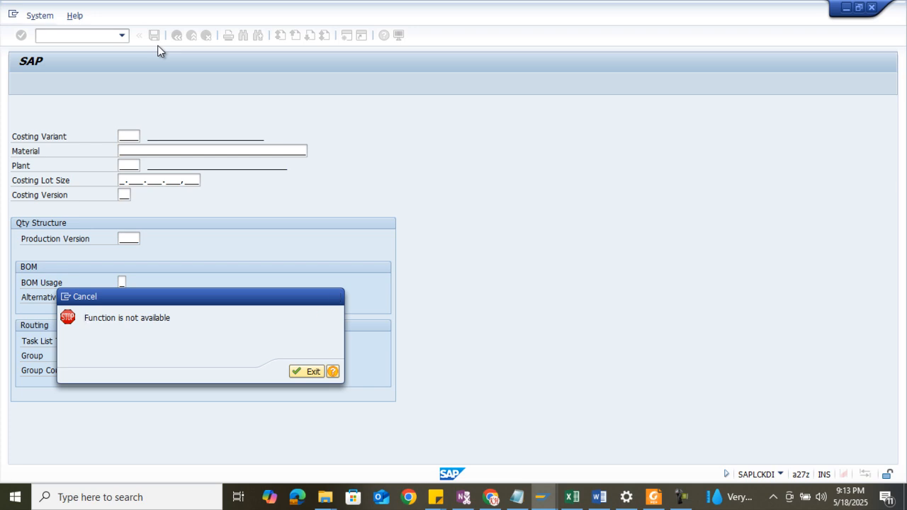
pyautogui.press('Return')
# - Start creating a material cost estimate with quantity structure for BPA-CERAMIC-3H in plant 1000, using costing variant PPC1
pyautogui.write('ck11')
pyautogui.press('Return')
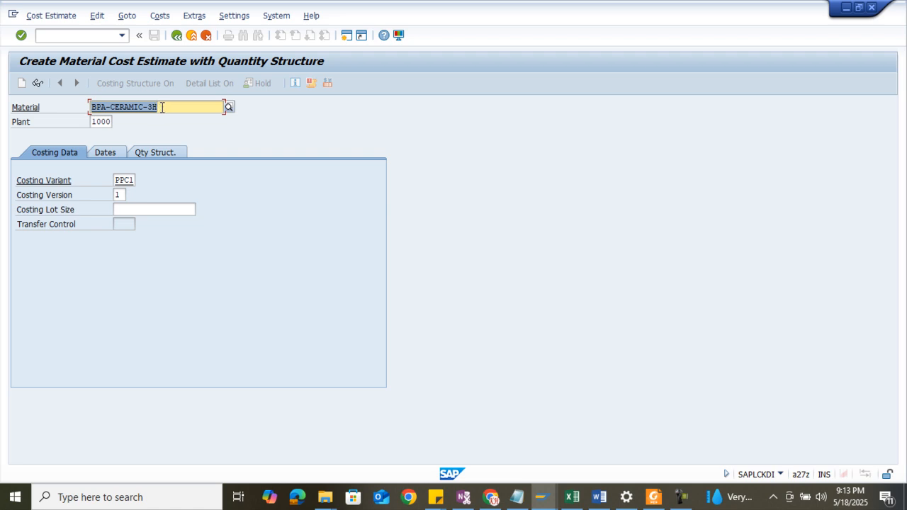
pyautogui.moveTo(162, 108); pyautogui.dragTo(66, 108)
pyautogui.click(102, 124)
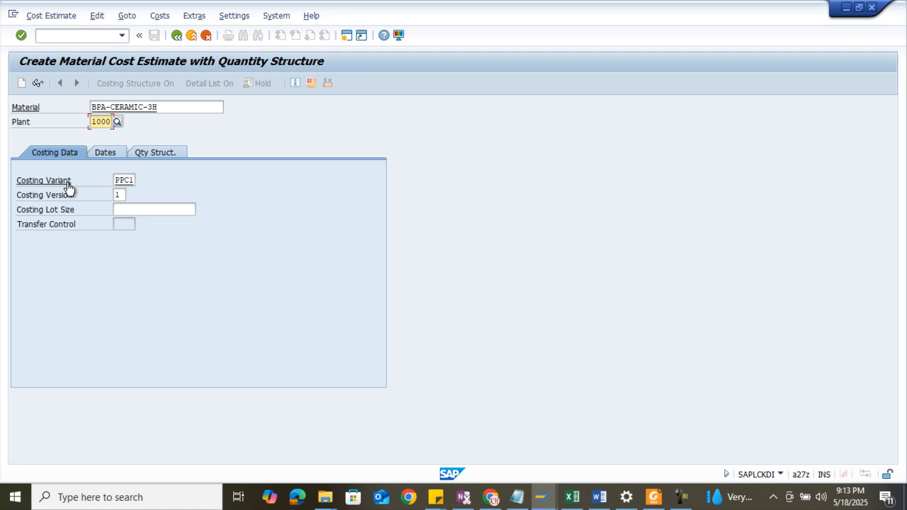
pyautogui.click(115, 182)
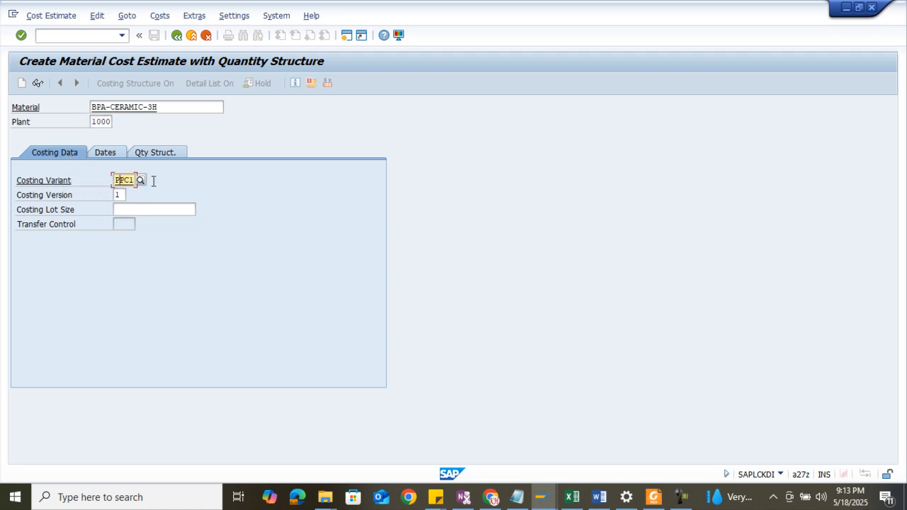
pyautogui.click(139, 180)
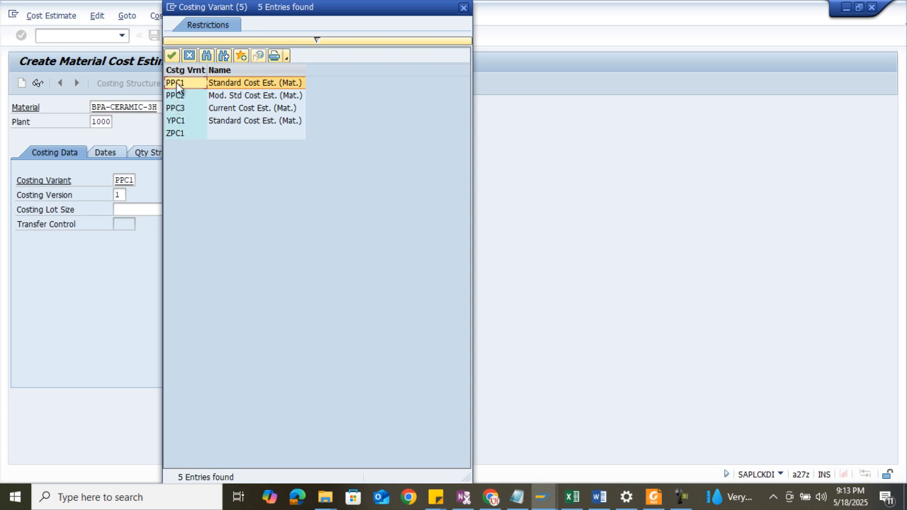
pyautogui.doubleClick(178, 83)
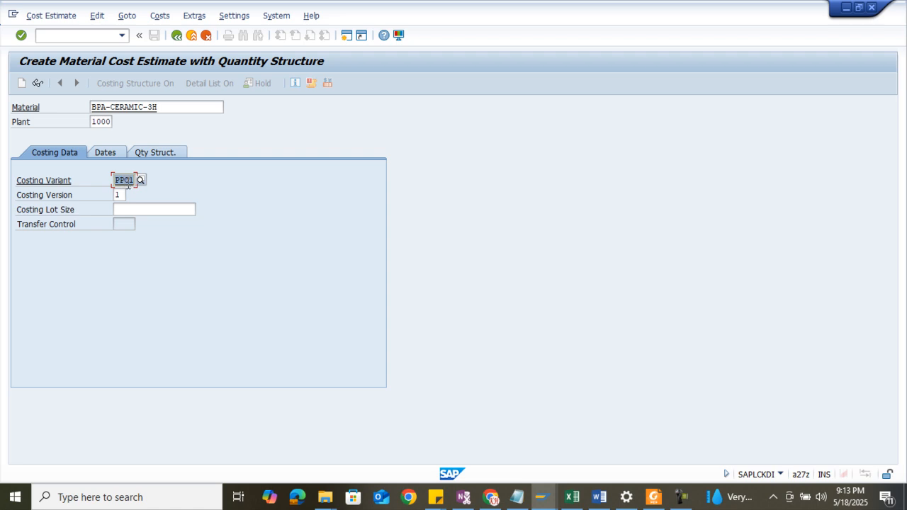
pyautogui.press('Return')
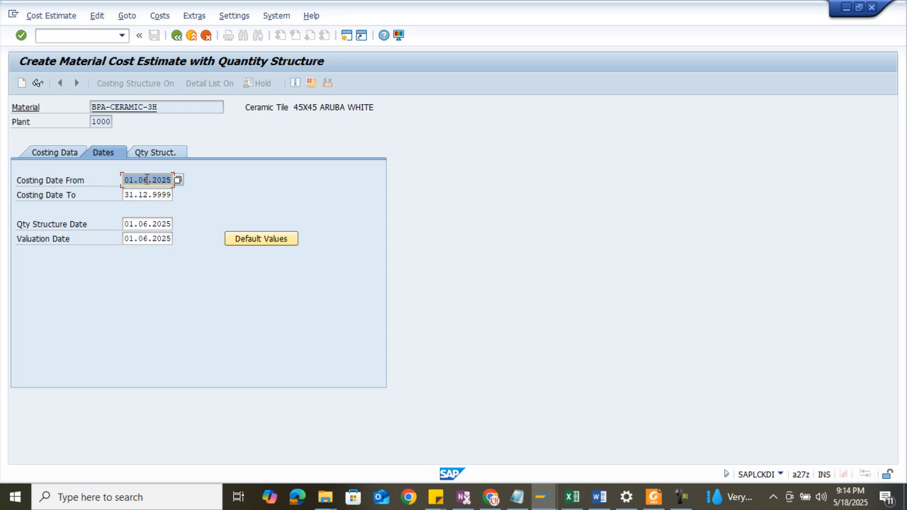
# - Try to run the estimate with the costing start, quantity structure and valuation dates set to 18.05.2025
pyautogui.click(147, 180)
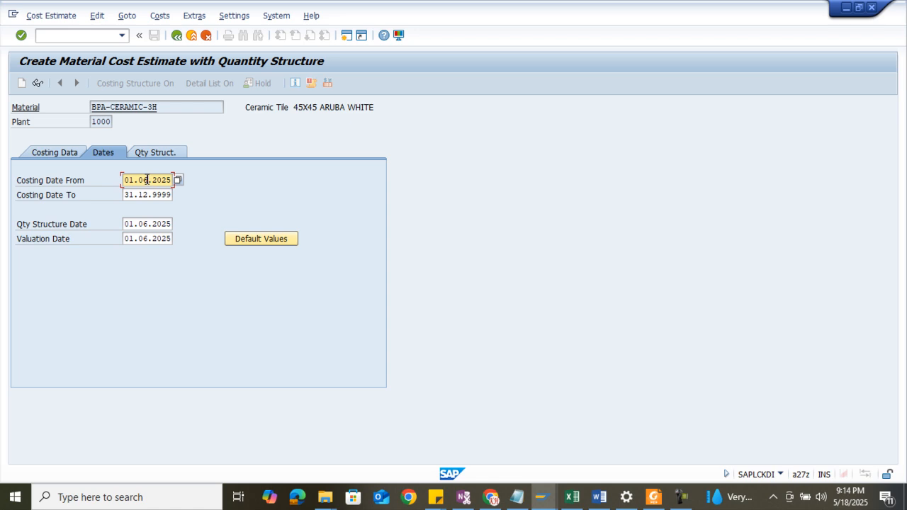
pyautogui.press('BackSpace')
pyautogui.write('5')
pyautogui.press('BackSpace')
pyautogui.press('BackSpace')
pyautogui.write('18')
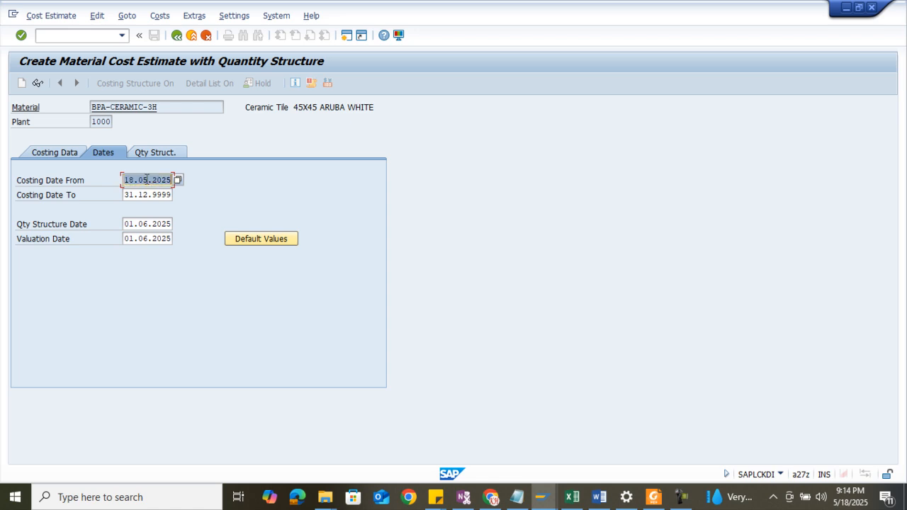
pyautogui.press('Tab')
pyautogui.press('Tab')
pyautogui.hotkey('ctrl', 'a')
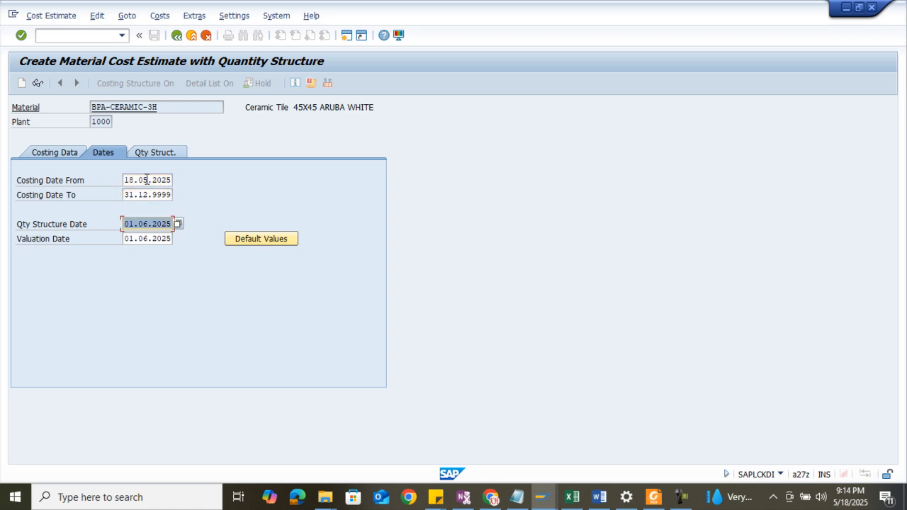
pyautogui.hotkey('ctrl', 'v')
pyautogui.press('Tab')
pyautogui.press('Tab')
pyautogui.hotkey('ctrl', 'a')
pyautogui.hotkey('ctrl', 'v')
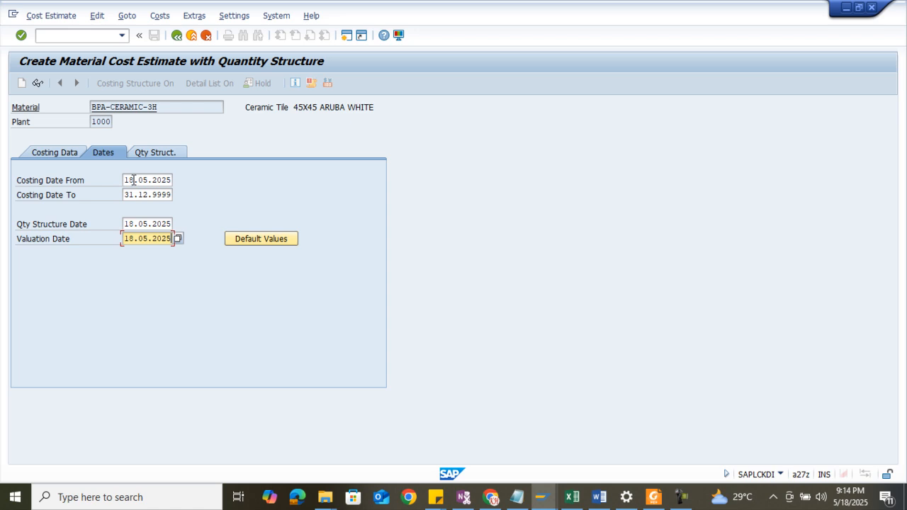
pyautogui.moveTo(134, 180); pyautogui.dragTo(113, 183)
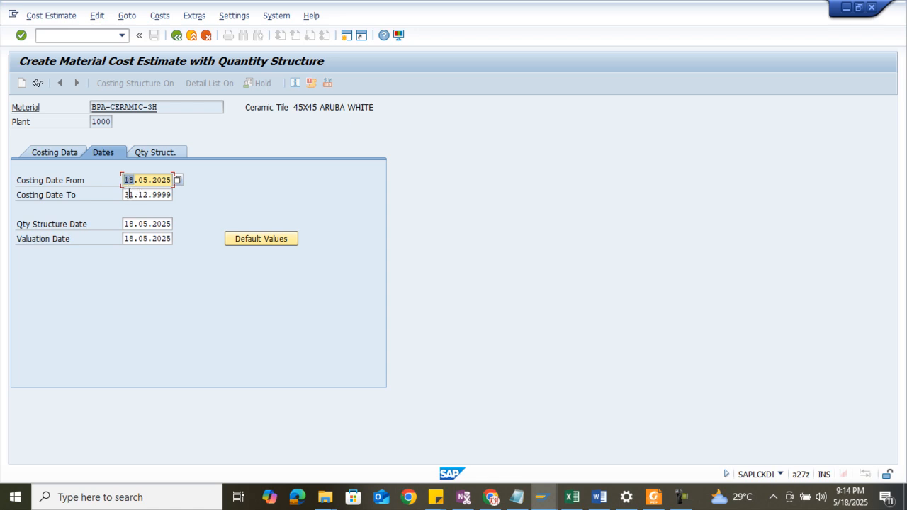
pyautogui.moveTo(126, 194); pyautogui.dragTo(179, 194)
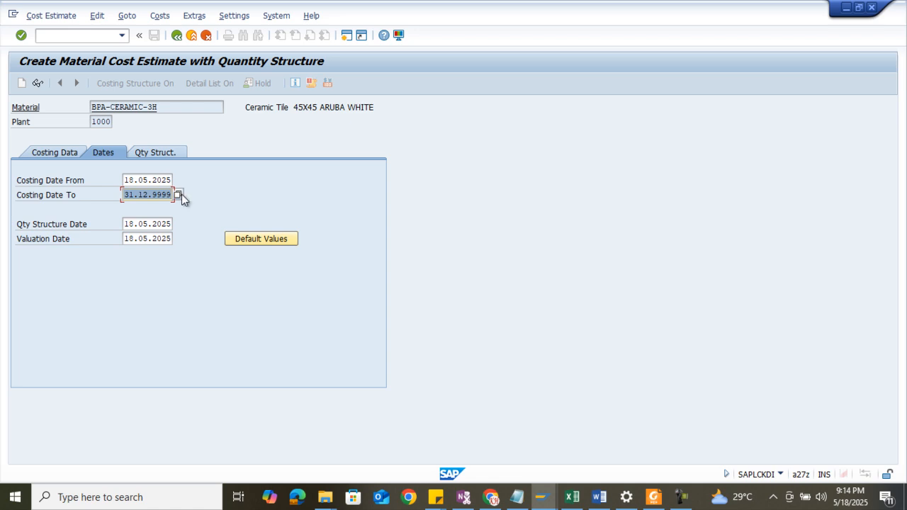
pyautogui.click(148, 196)
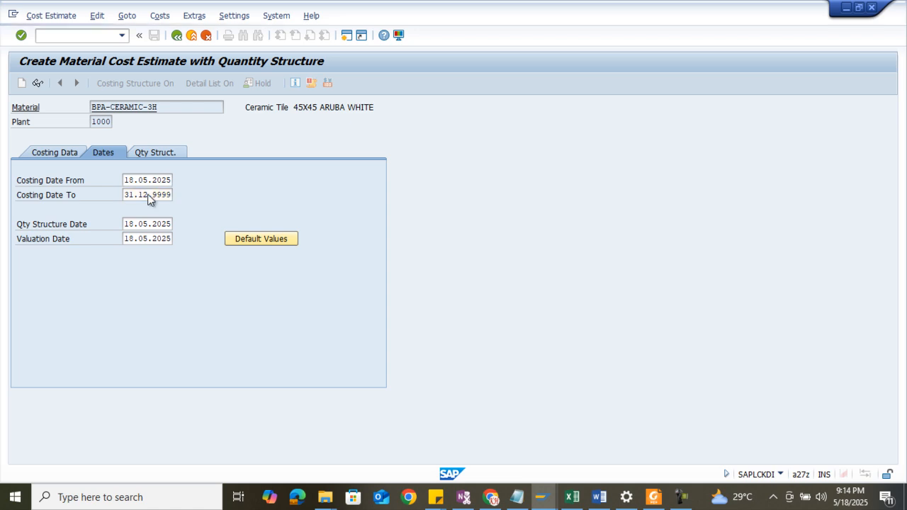
pyautogui.press('Return')
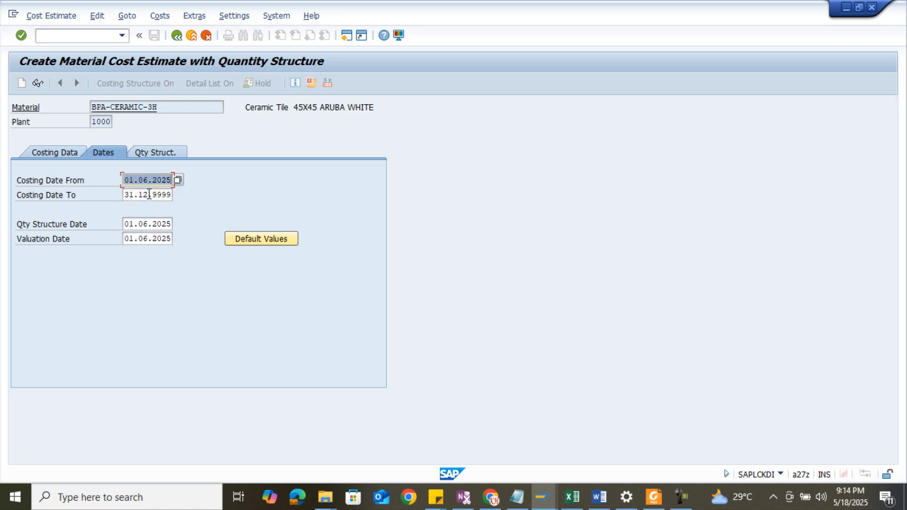
# - Set the costing start, quantity structure and valuation dates to 18.05.2025 and calculate the cost estimate
pyautogui.press('BackSpace')
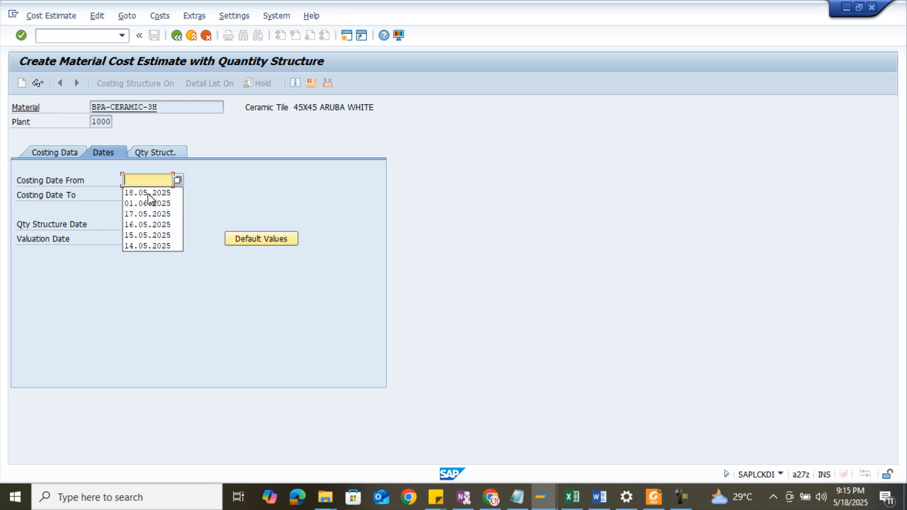
pyautogui.press('Down')
pyautogui.press('Return')
pyautogui.click(149, 194)
pyautogui.press('Down')
pyautogui.press('Down')
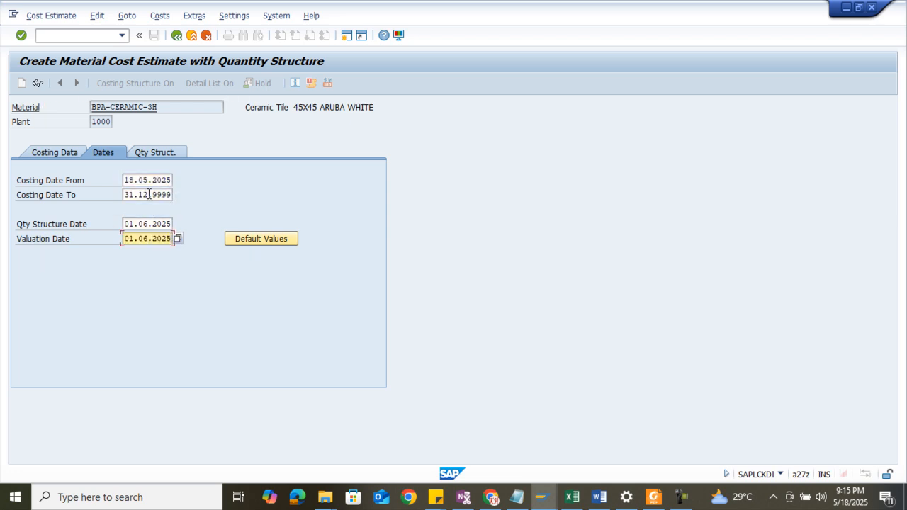
pyautogui.press('Up')
pyautogui.hotkey('ctrl', 'a')
pyautogui.write('18.05.2025')
pyautogui.press('Down')
pyautogui.hotkey('ctrl', 'a')
pyautogui.write('18.05.2025')
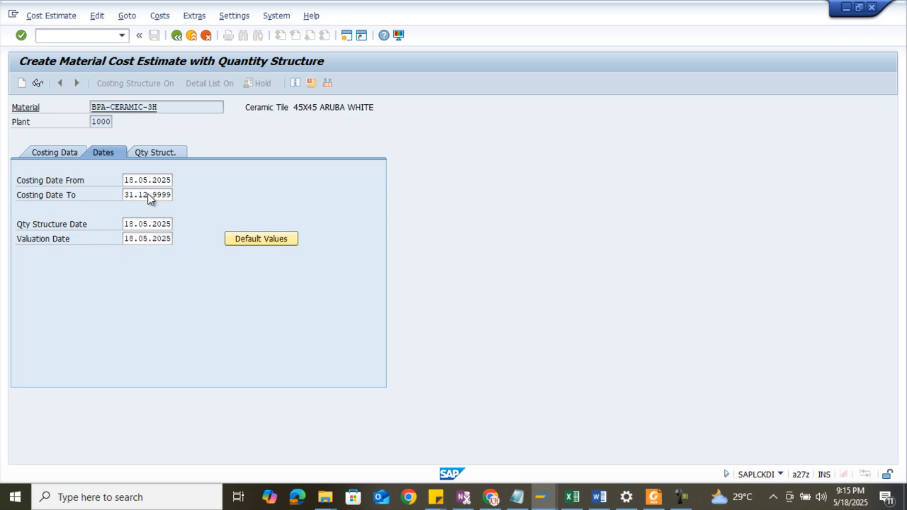
pyautogui.press('Return')
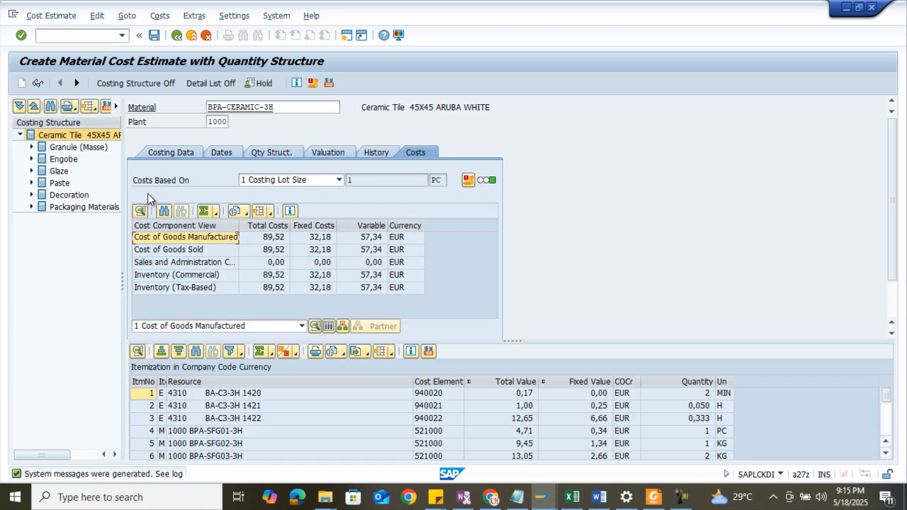
# - Widen the costing structure view and its name column, and expand all levels below the ceramic tile
pyautogui.moveTo(125, 217); pyautogui.dragTo(422, 213)
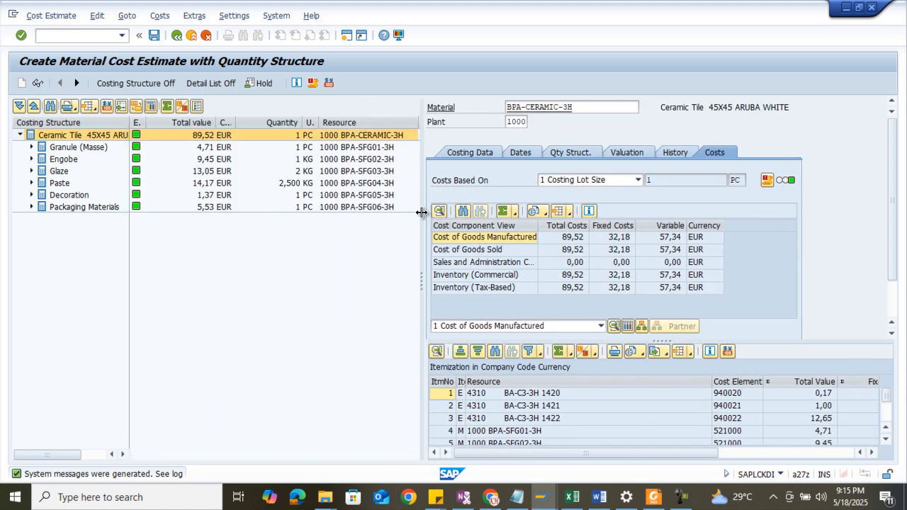
pyautogui.click(19, 107)
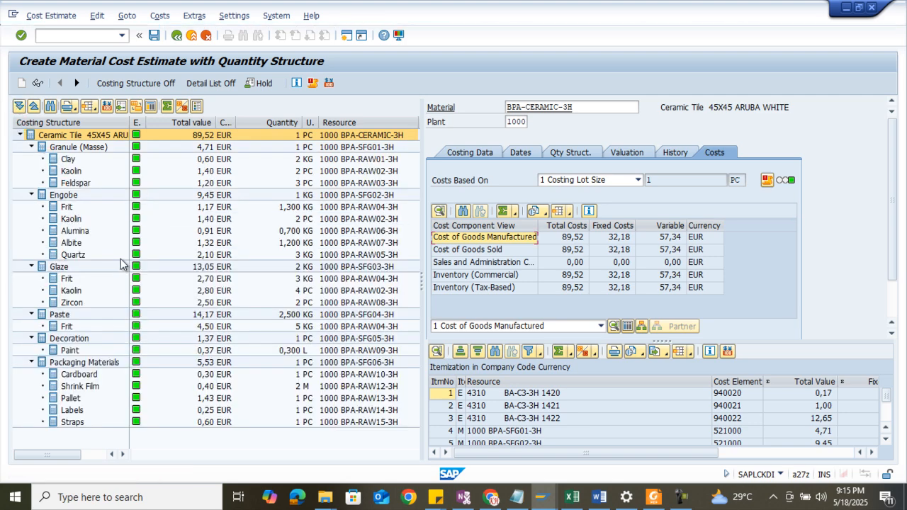
pyautogui.moveTo(129, 122); pyautogui.dragTo(143, 122)
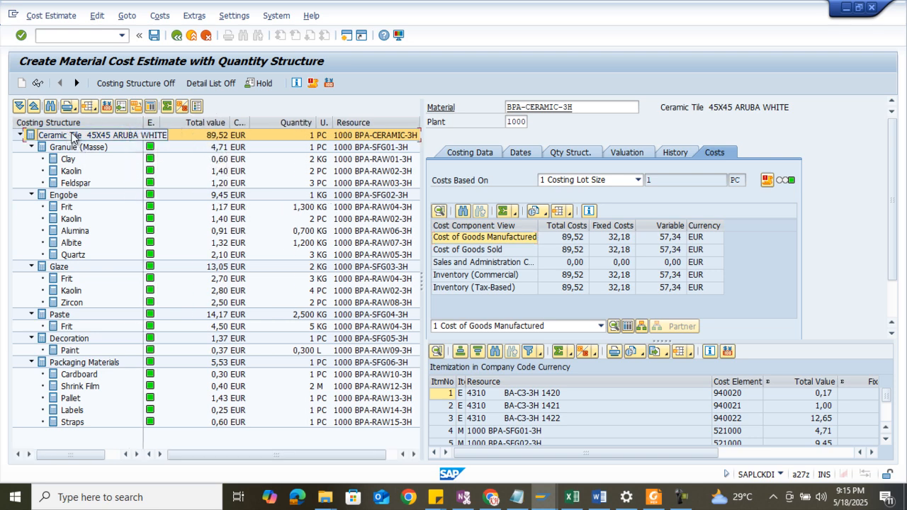
# - Examine the Granule (Masse) and Engobe items and the total value and quantity of the Frit used in Engobe
pyautogui.click(62, 149)
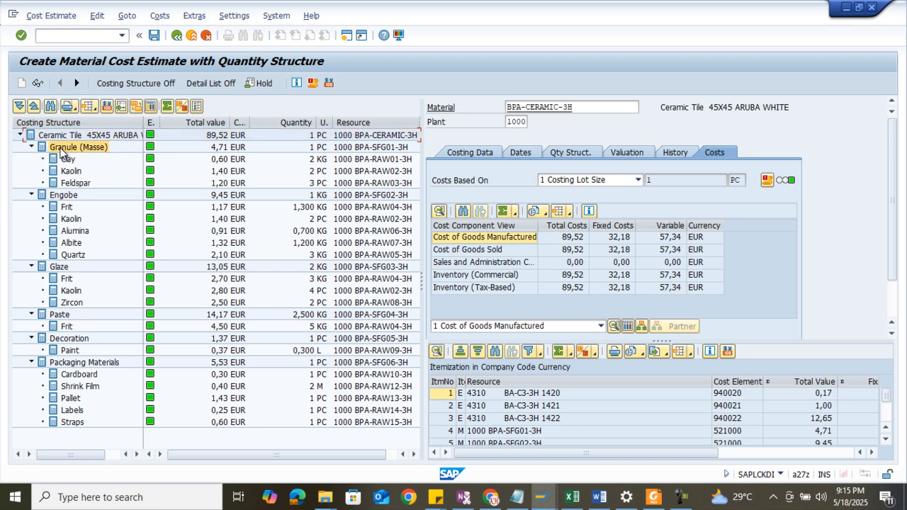
pyautogui.click(63, 196)
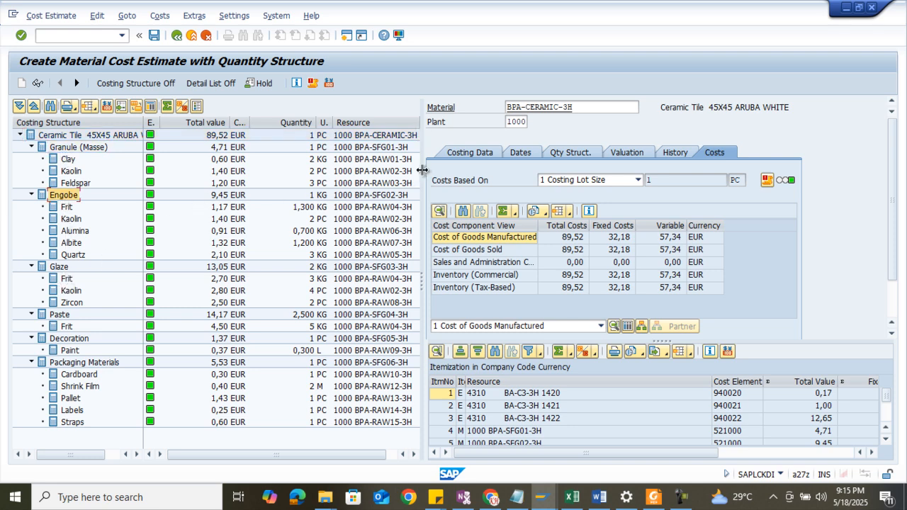
pyautogui.moveTo(425, 177); pyautogui.dragTo(408, 177)
pyautogui.click(68, 208)
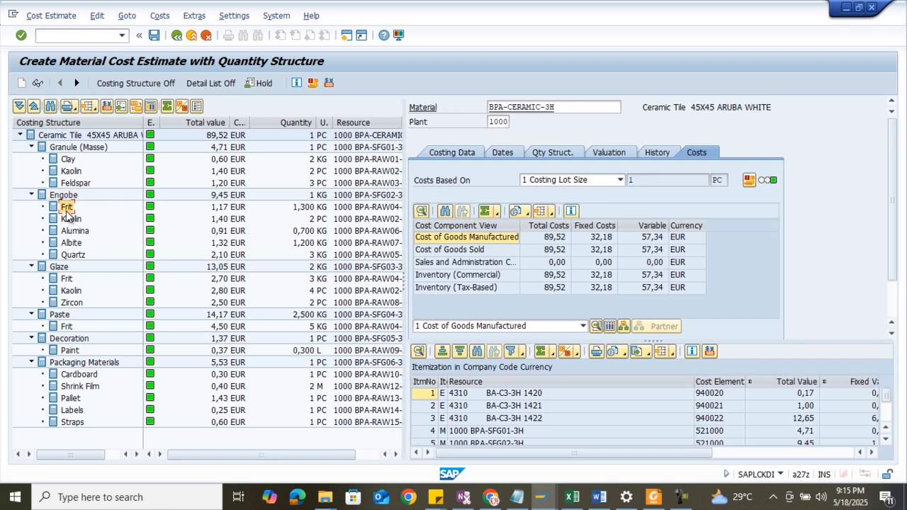
pyautogui.click(222, 208)
pyautogui.click(299, 210)
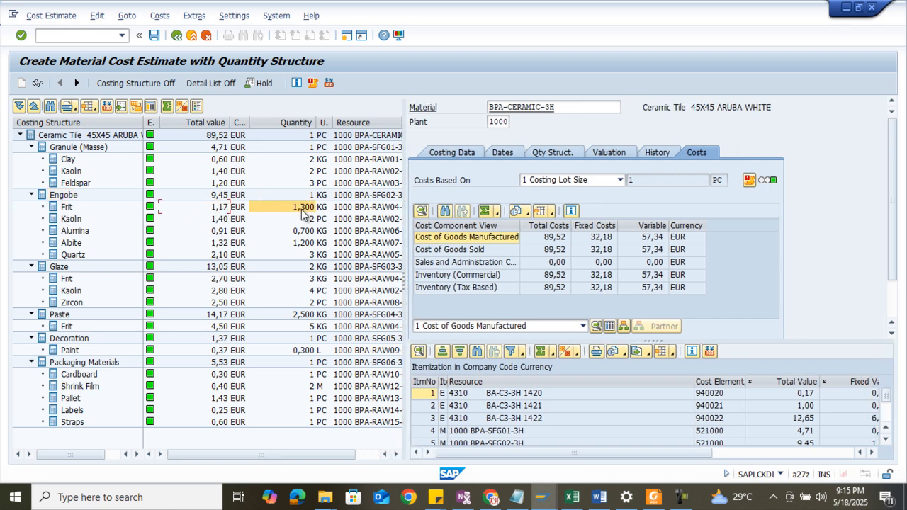
pyautogui.click(223, 208)
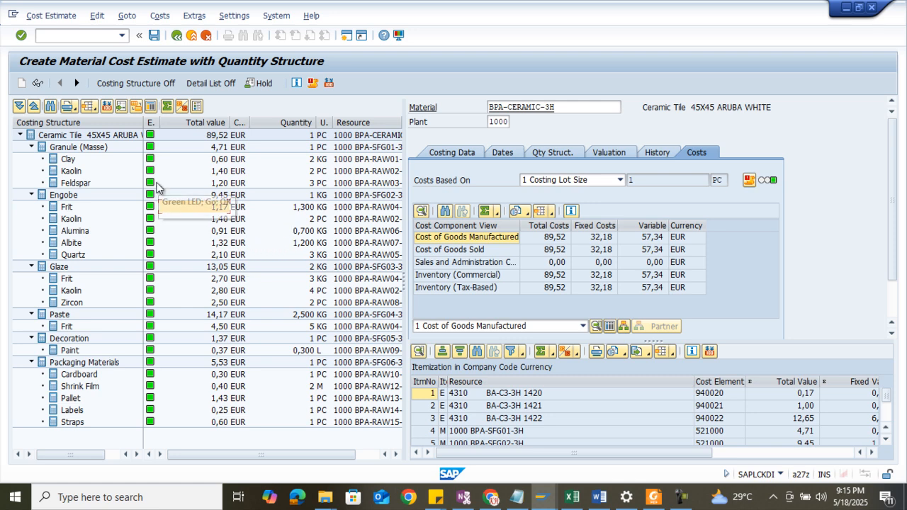
# - Check the ceramic tile's total value and the value of the Kaolin within Granule (Masse)
pyautogui.click(215, 136)
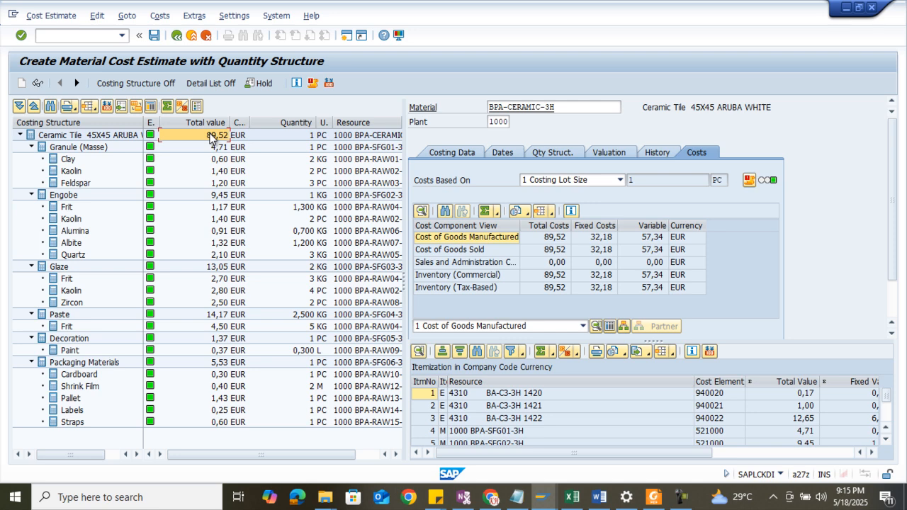
pyautogui.click(94, 136)
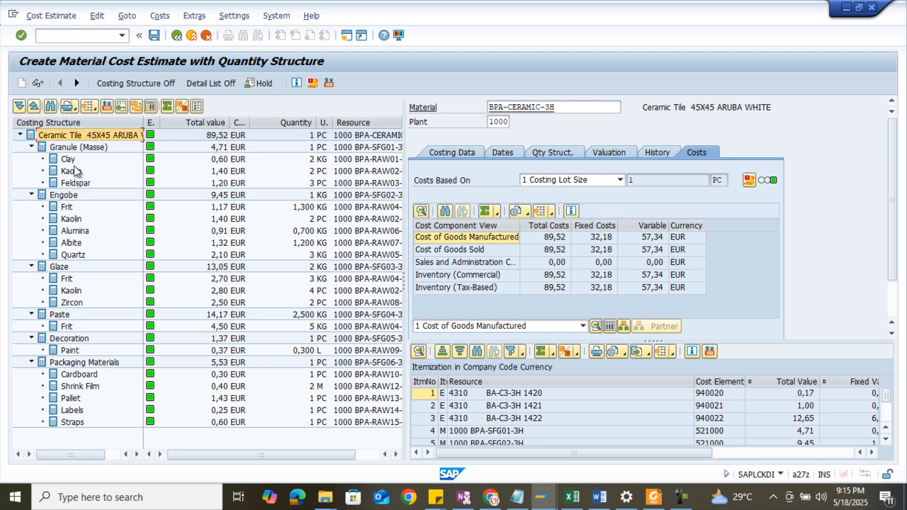
pyautogui.click(214, 172)
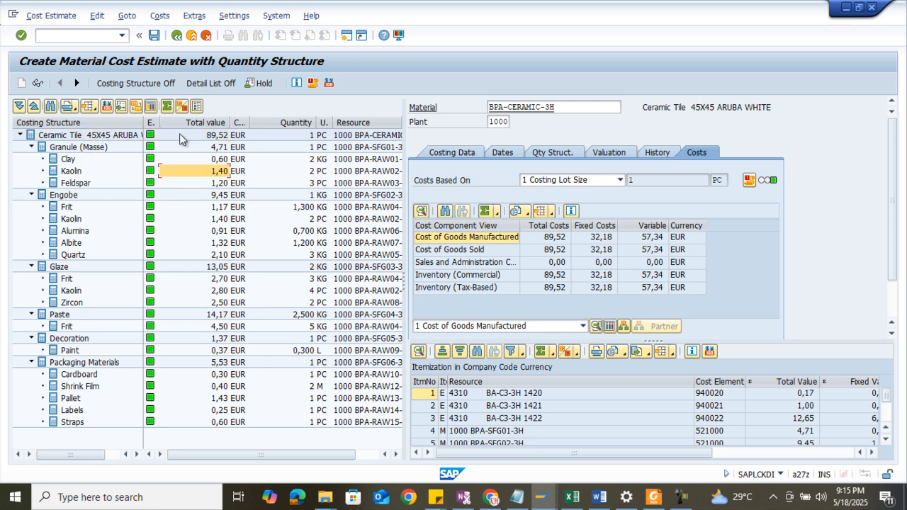
pyautogui.click(80, 136)
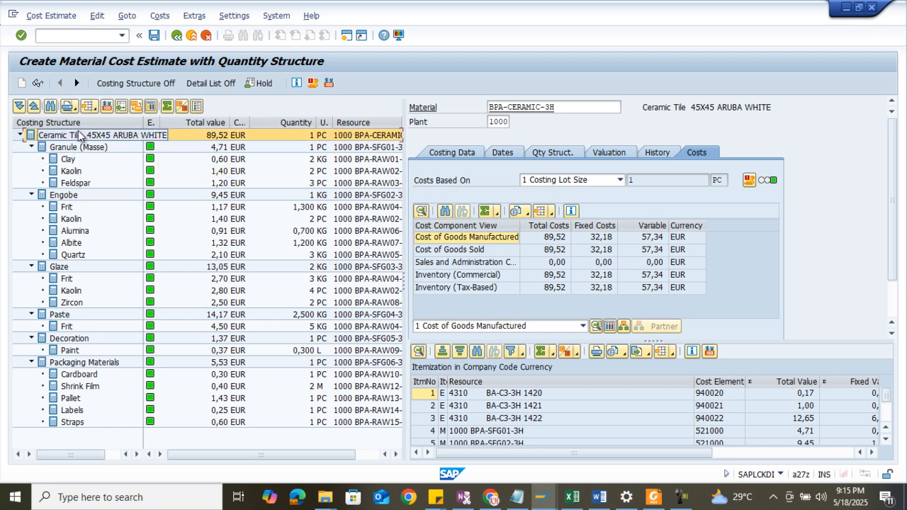
# - Show all cost items, including the activities, in the costing structure and examine the Glazing activity costs
pyautogui.click(120, 107)
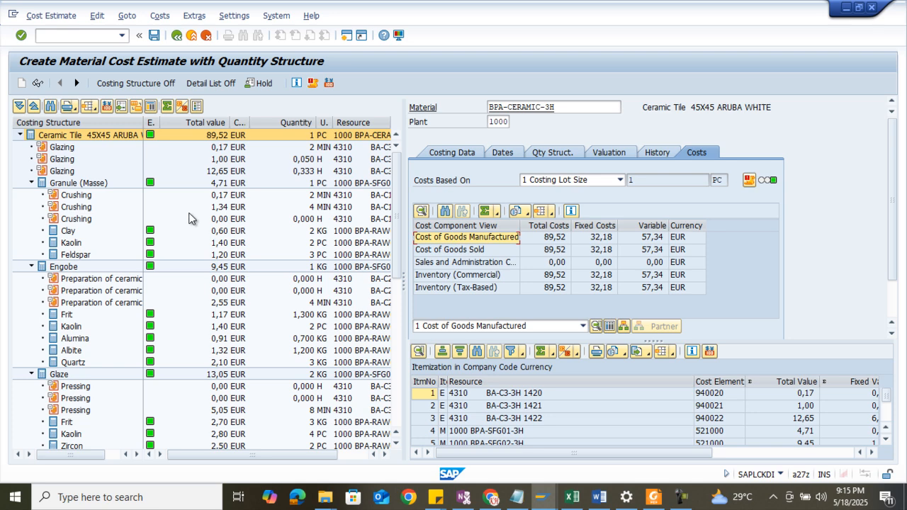
pyautogui.click(225, 174)
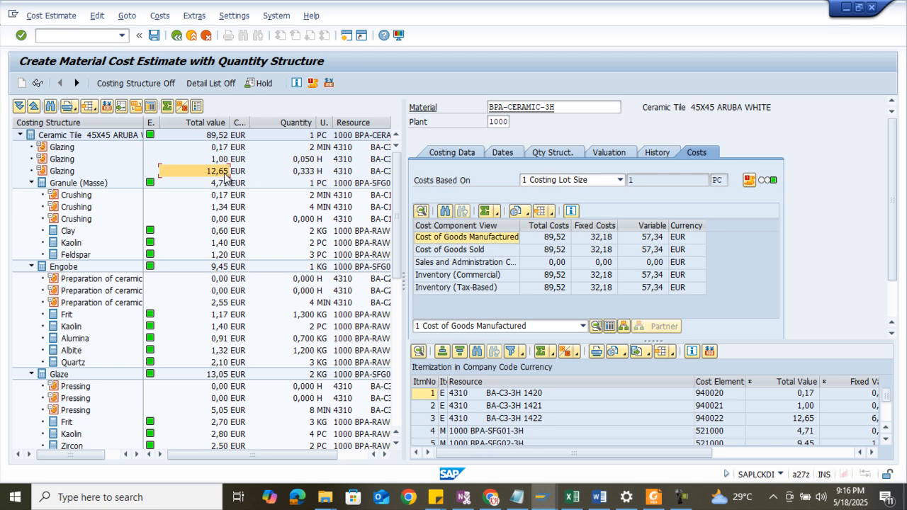
pyautogui.click(68, 149)
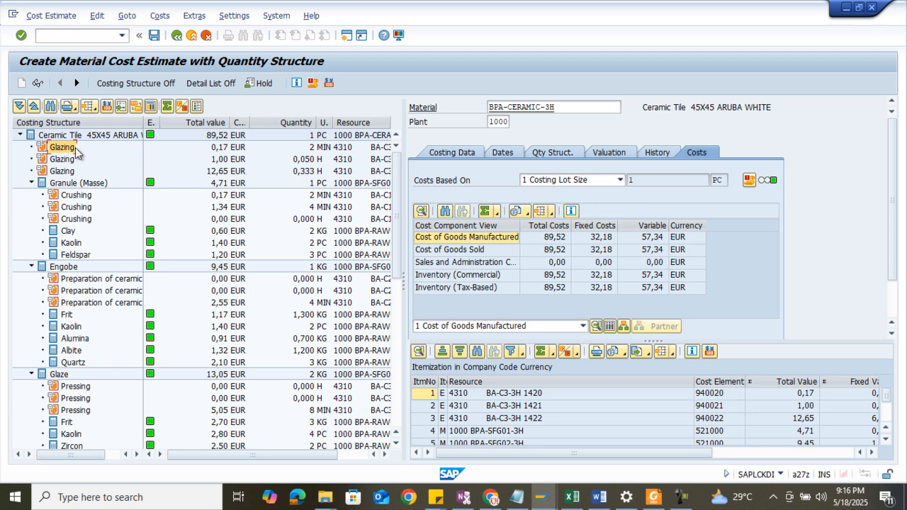
# - Examine the quantities and values of the Glazing activities and the ceramic tile's total value in the costing structure
pyautogui.click(314, 152)
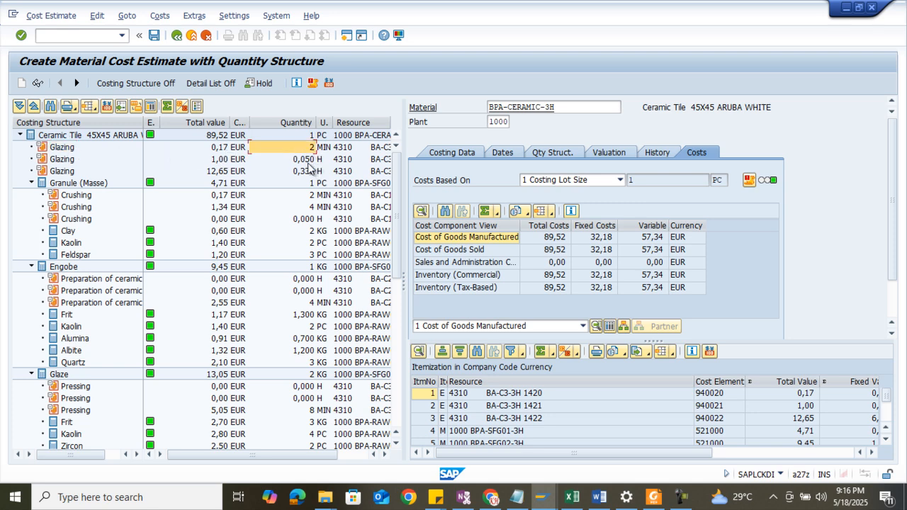
pyautogui.click(238, 159)
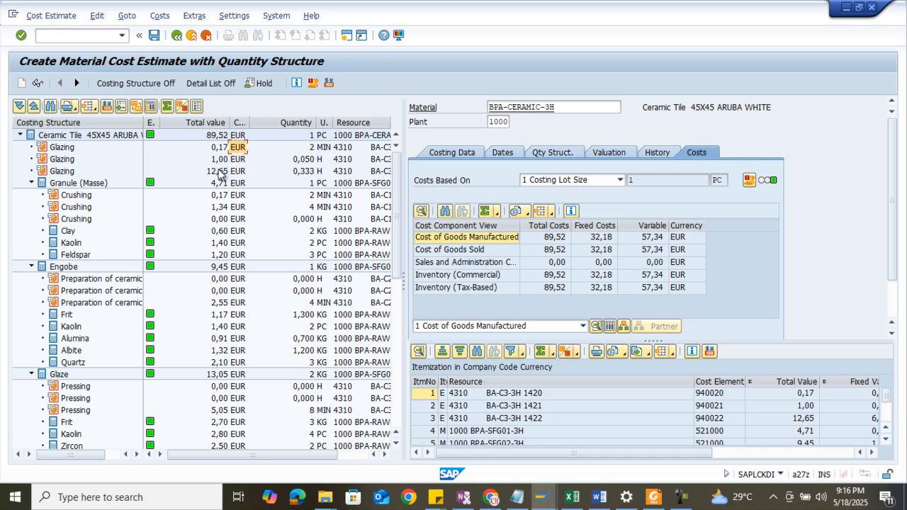
pyautogui.click(220, 171)
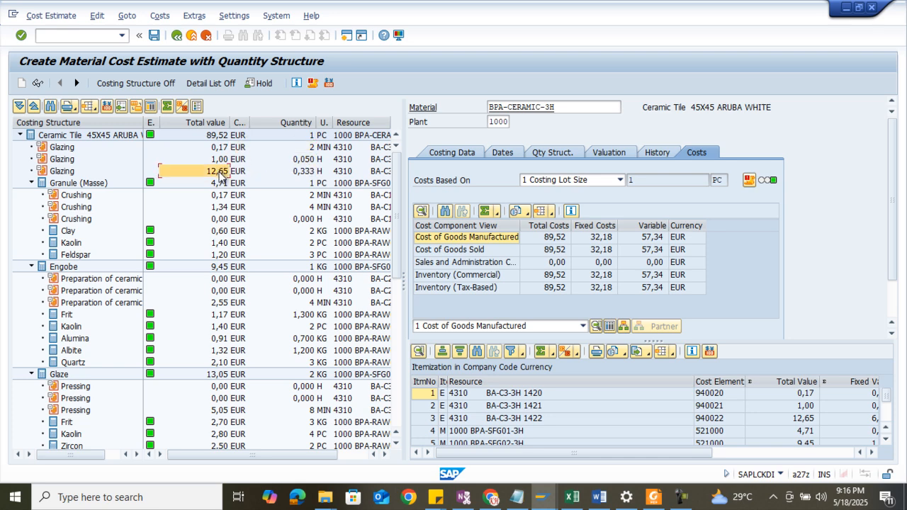
pyautogui.click(21, 134)
pyautogui.click(21, 135)
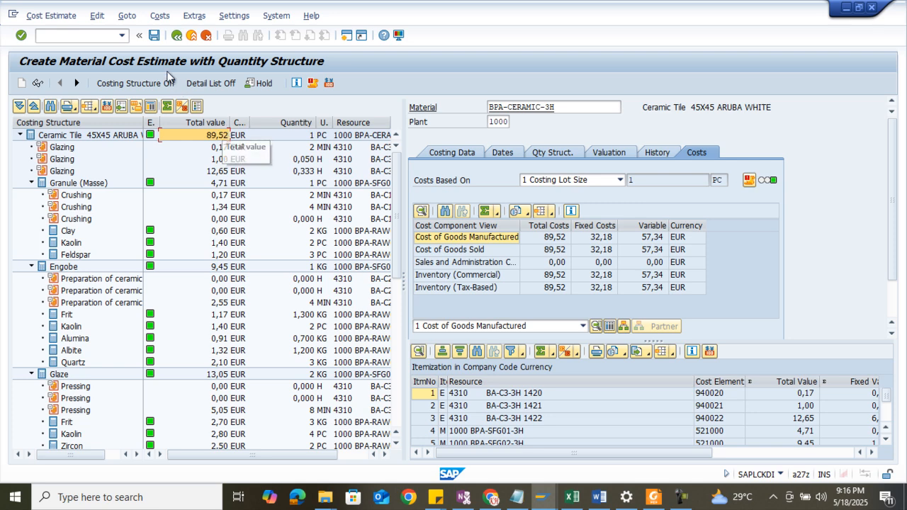
# - Save the cost estimate for BPA-CERAMIC-3H and return to the SAP Easy Access screen
pyautogui.click(155, 36)
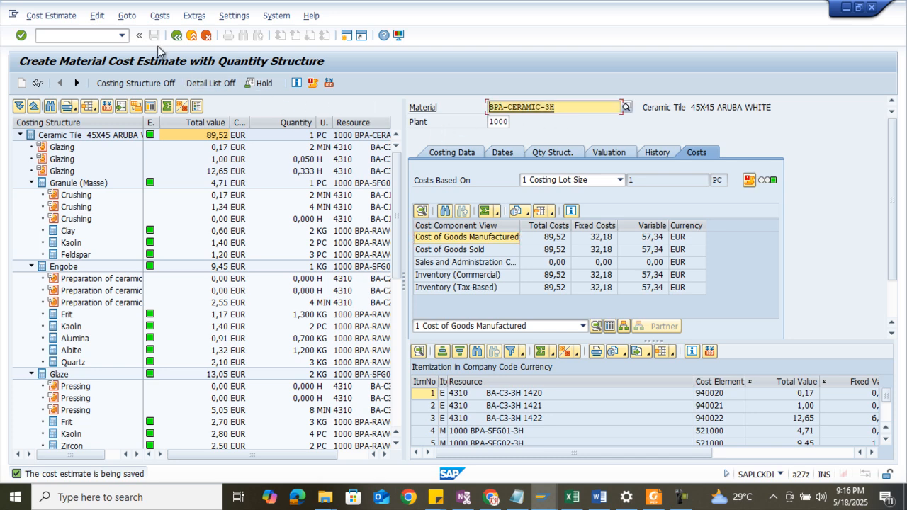
pyautogui.click(176, 36)
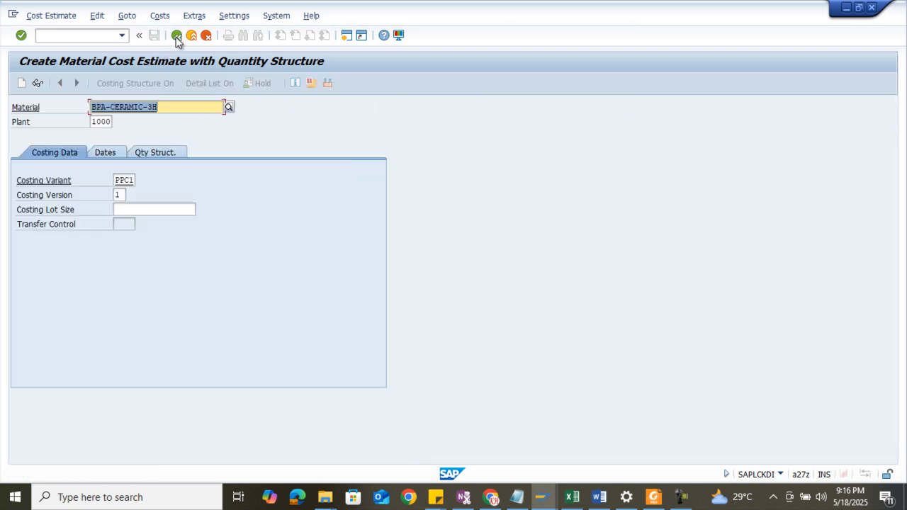
pyautogui.click(177, 36)
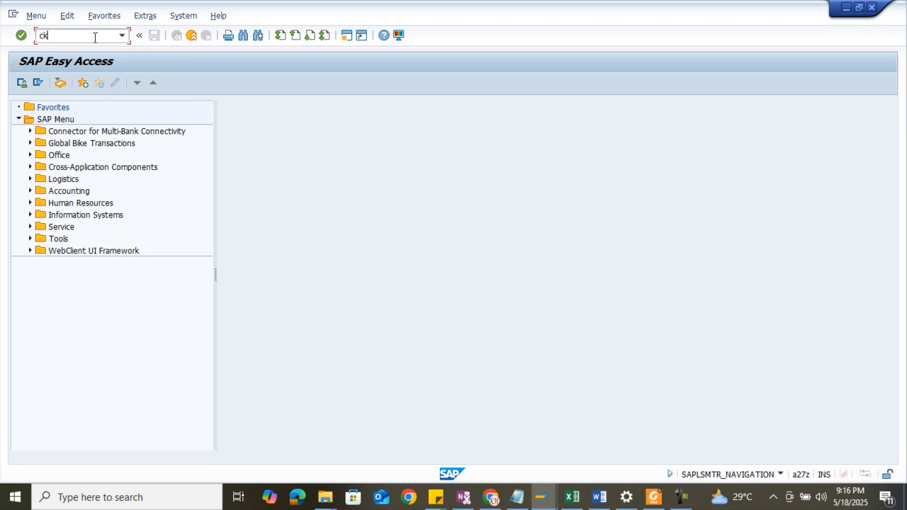
# - Open the price update transaction for marking standard prices and enter company code 1000 and plant 1000
pyautogui.press('Return')
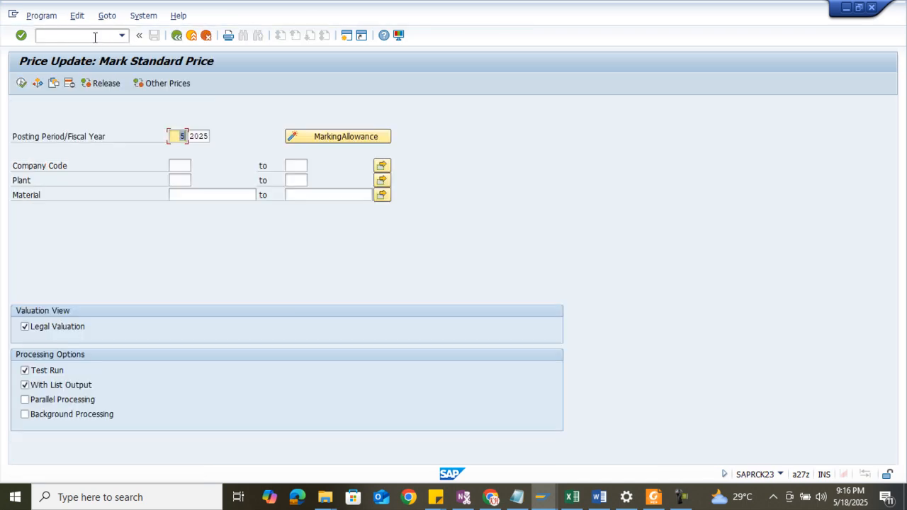
pyautogui.click(180, 163)
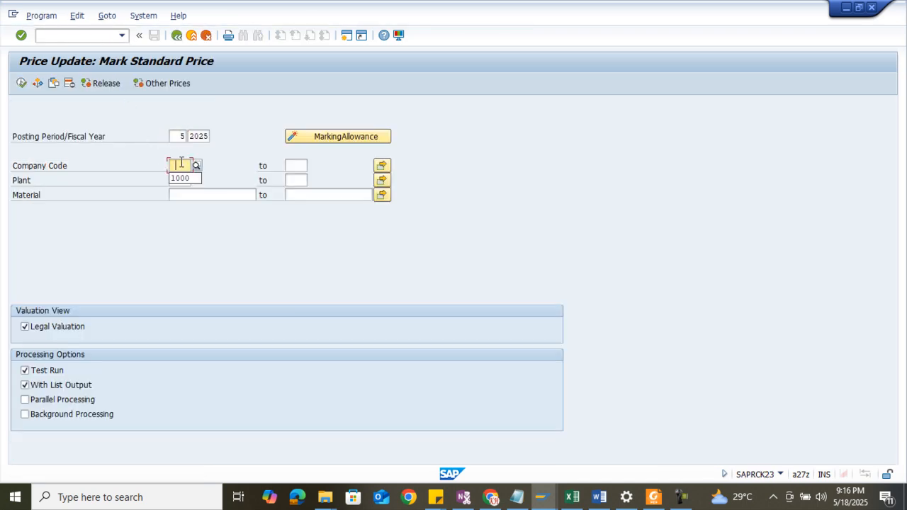
pyautogui.press('Down')
pyautogui.press('Return')
pyautogui.press('Tab')
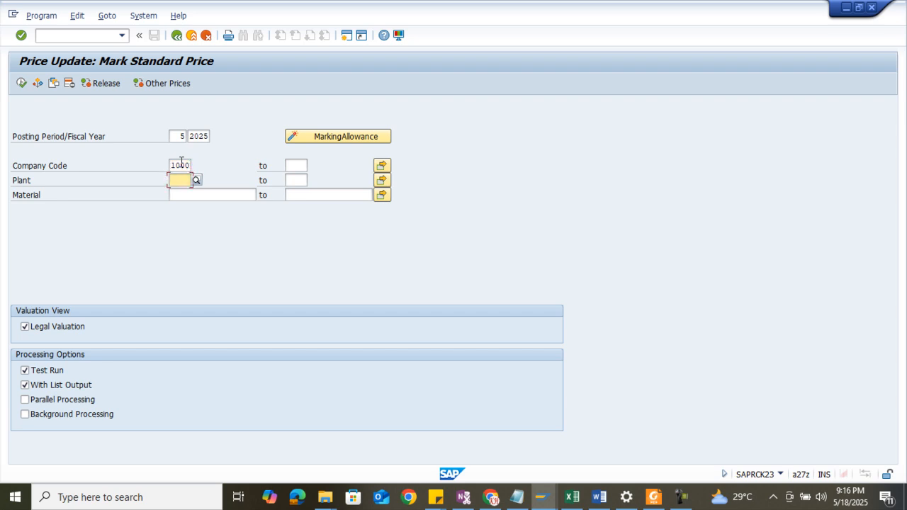
pyautogui.press('Down')
pyautogui.press('Return')
pyautogui.press('Tab')
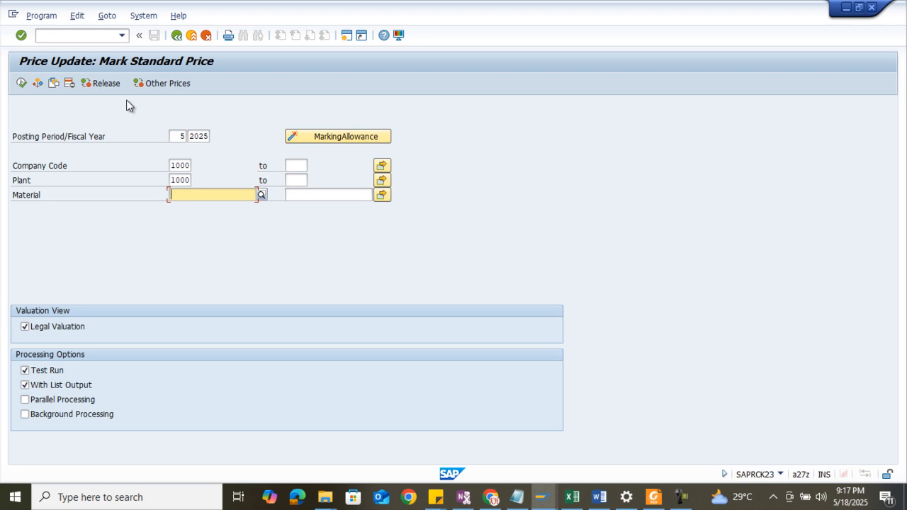
# - Sort the materials list in the other session by material type and copy the material numbers BPA-CERAMIC-3H and BPA-SFG01-3H to BPA-SFG06-3H
pyautogui.hotkey('alt', 'Tab')
pyautogui.click(153, 225)
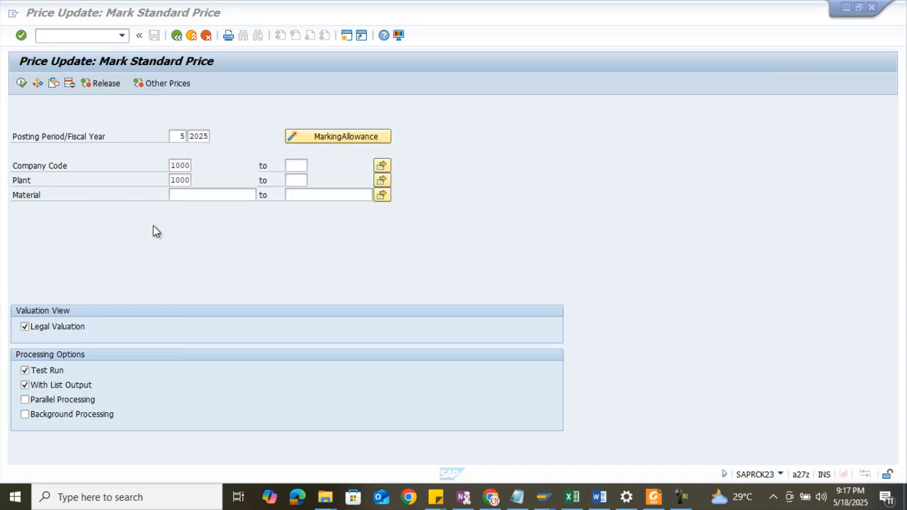
pyautogui.click(48, 312)
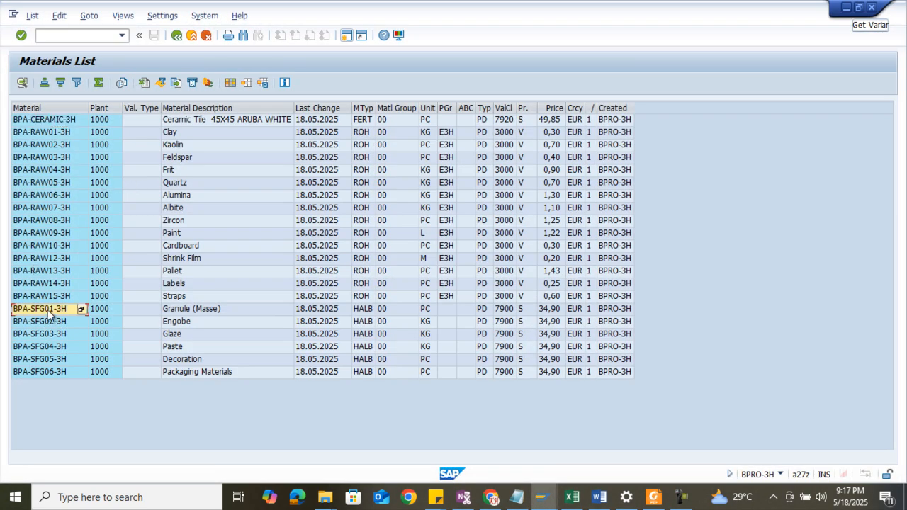
pyautogui.click(360, 109)
pyautogui.click(44, 82)
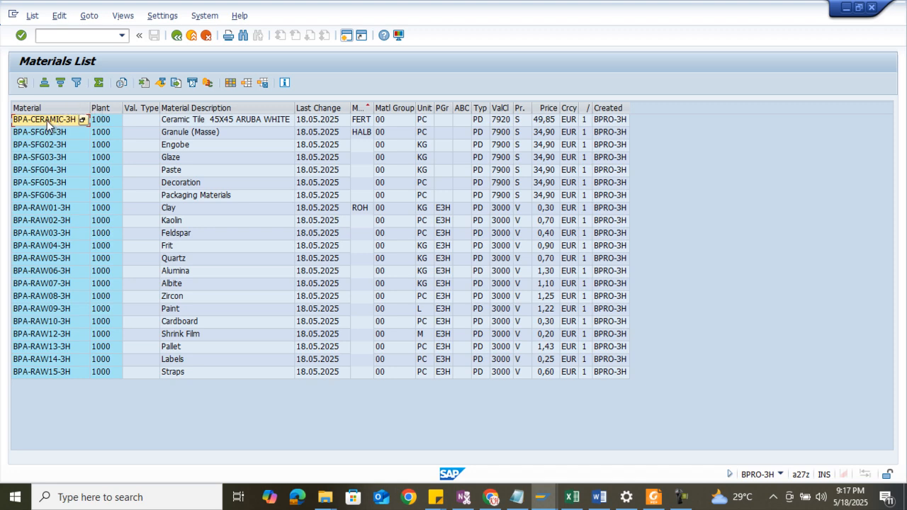
pyautogui.moveTo(46, 120); pyautogui.dragTo(51, 199)
pyautogui.hotkey('ctrl', 'c')
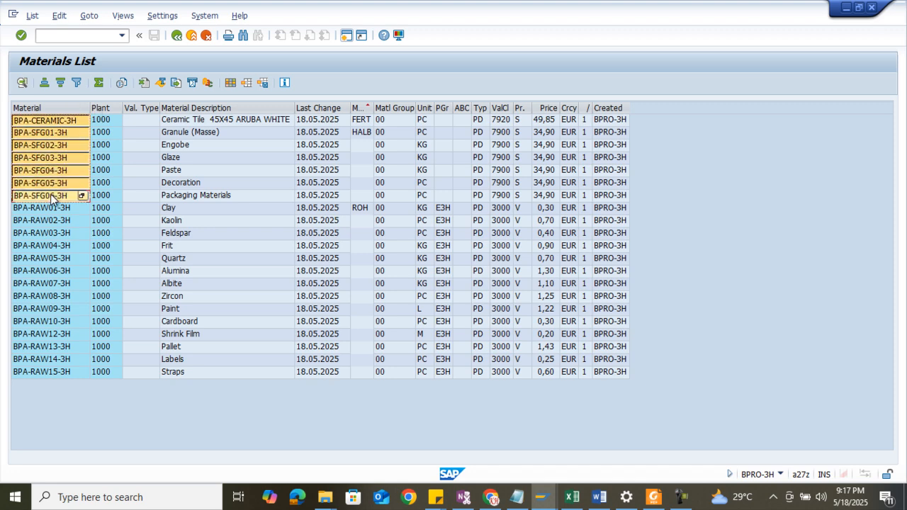
# - Paste the copied material numbers as single values into the price update's multiple material selection and apply them
pyautogui.hotkey('alt', 'Tab')
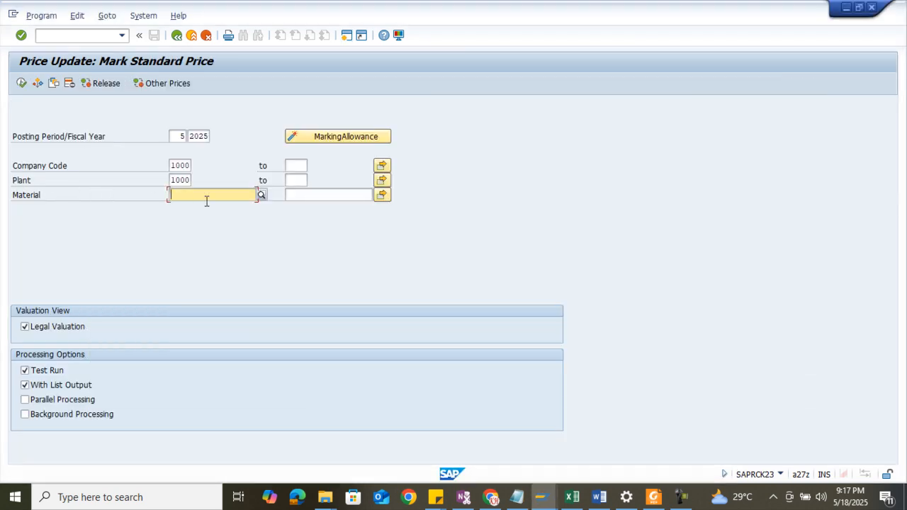
pyautogui.click(384, 197)
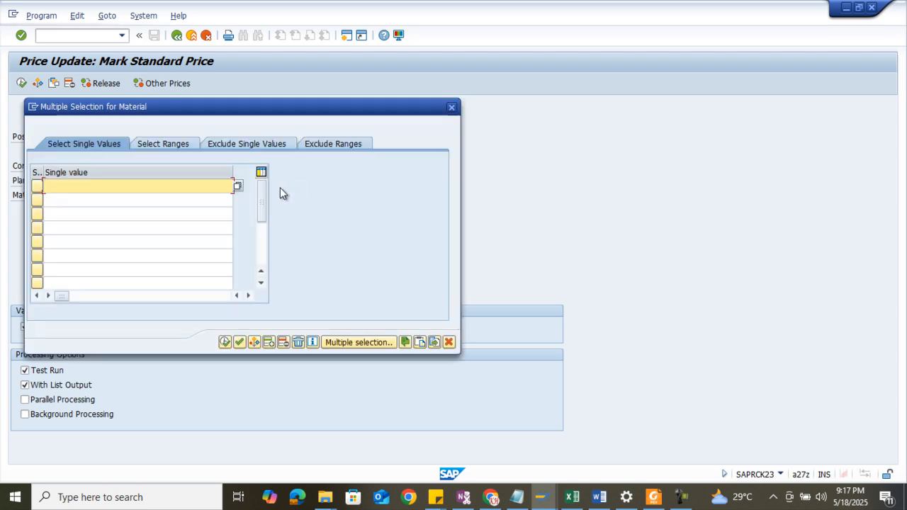
pyautogui.hotkey('ctrl', 'v')
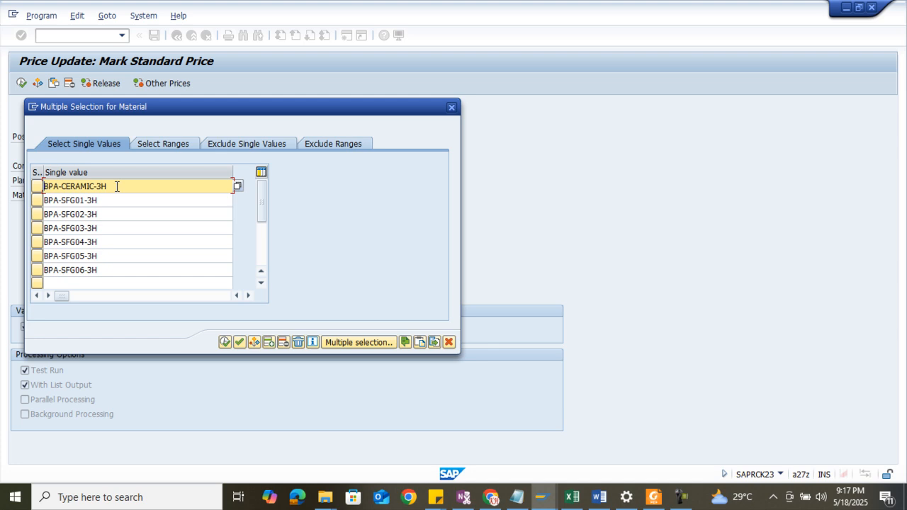
pyautogui.moveTo(117, 187); pyautogui.dragTo(5, 185)
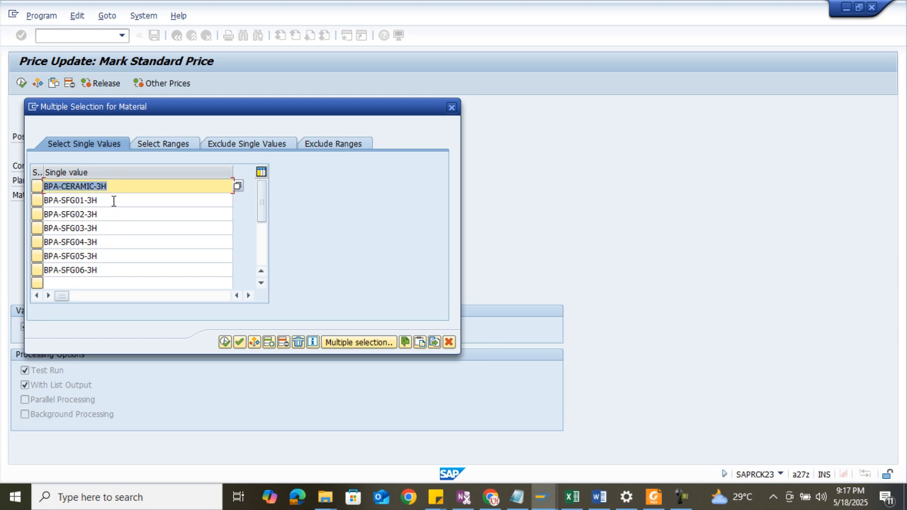
pyautogui.moveTo(114, 201); pyautogui.dragTo(1, 194)
pyautogui.moveTo(136, 187); pyautogui.dragTo(6, 186)
pyautogui.moveTo(127, 201); pyautogui.dragTo(4, 203)
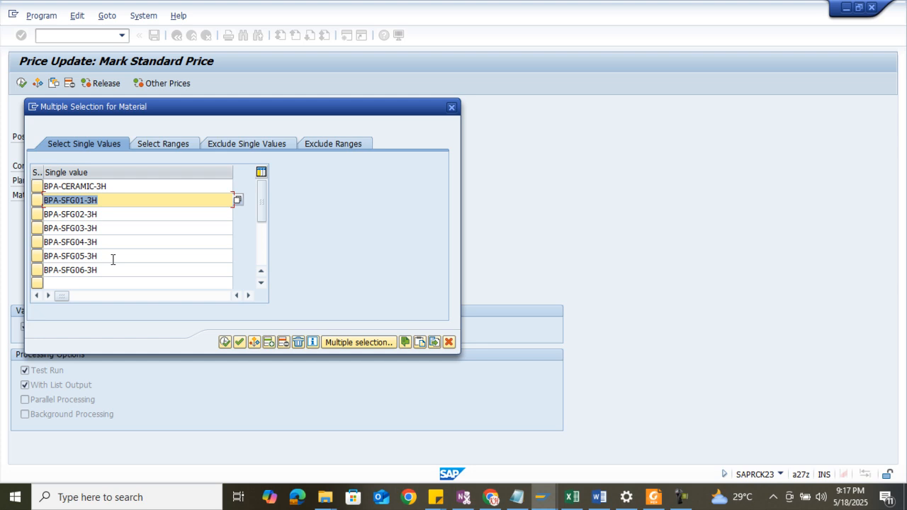
pyautogui.click(225, 343)
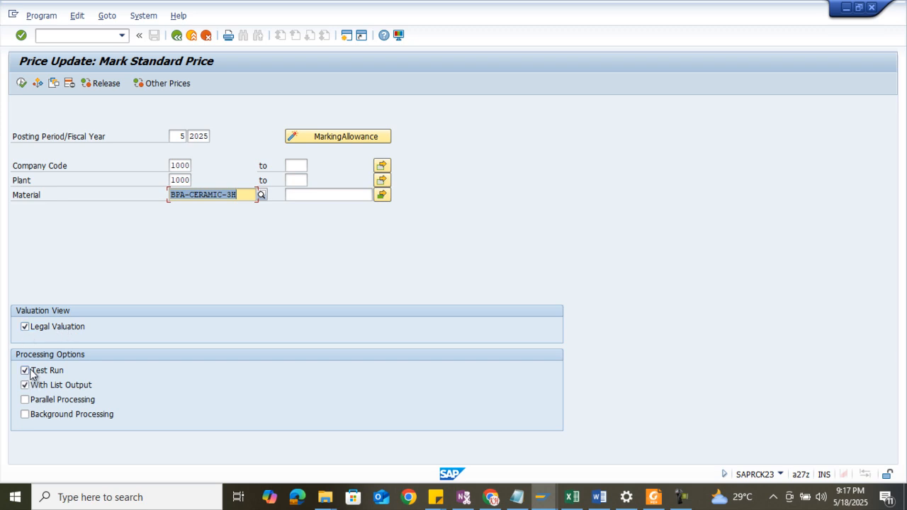
# - Turn off Test Run, execute the standard price marking for the selected materials and check the log
pyautogui.click(30, 369)
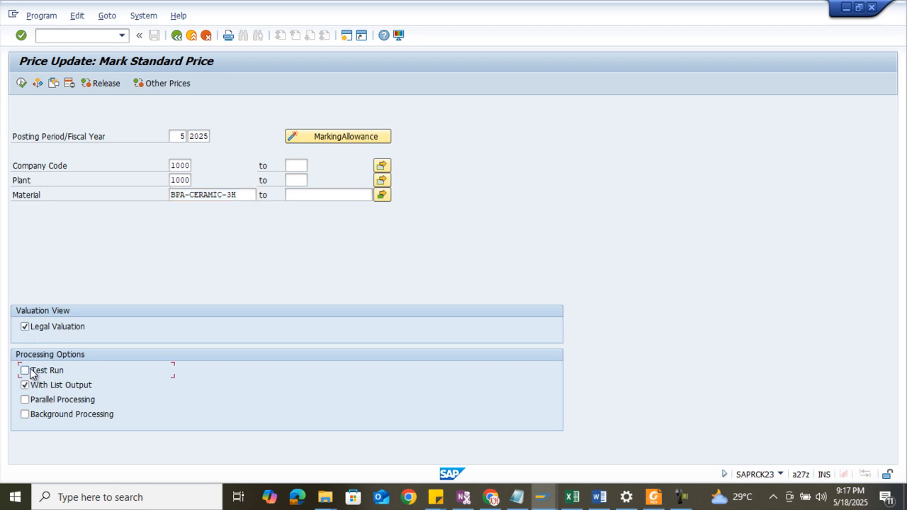
pyautogui.click(20, 84)
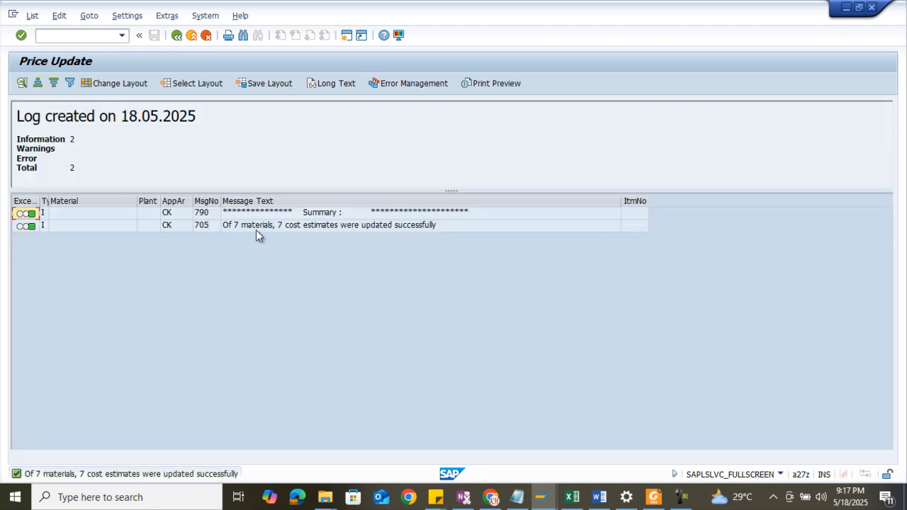
pyautogui.click(254, 227)
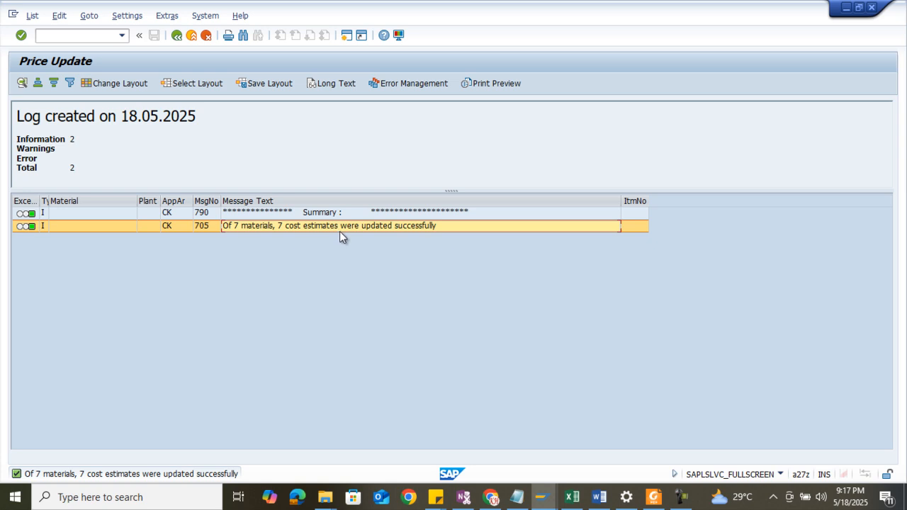
# - Leave the log and examine the future planned prices of the ceramic tile and the semi-finished materials
pyautogui.click(177, 36)
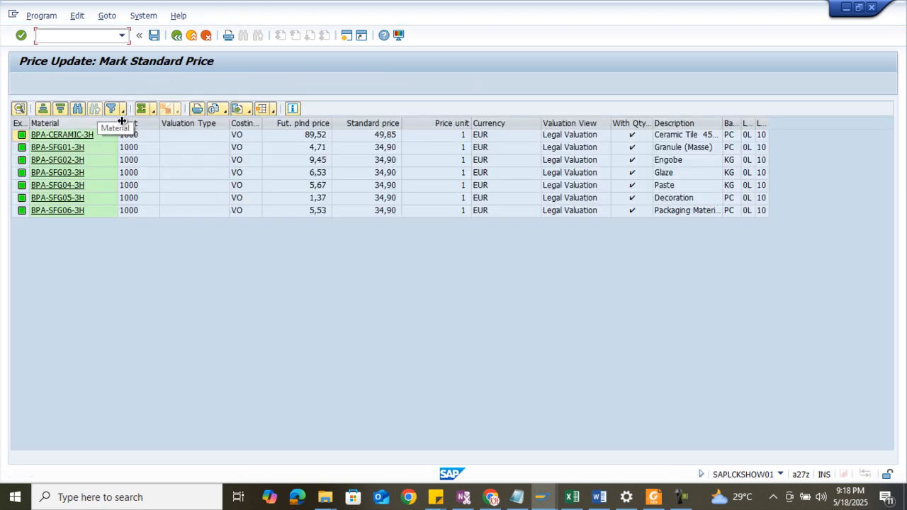
pyautogui.click(307, 173)
pyautogui.click(309, 198)
pyautogui.click(312, 211)
pyautogui.click(310, 148)
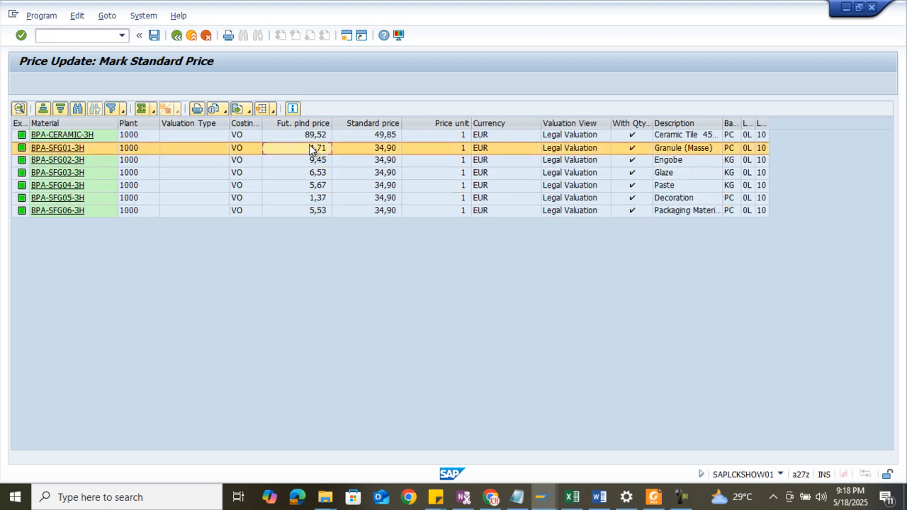
pyautogui.click(312, 135)
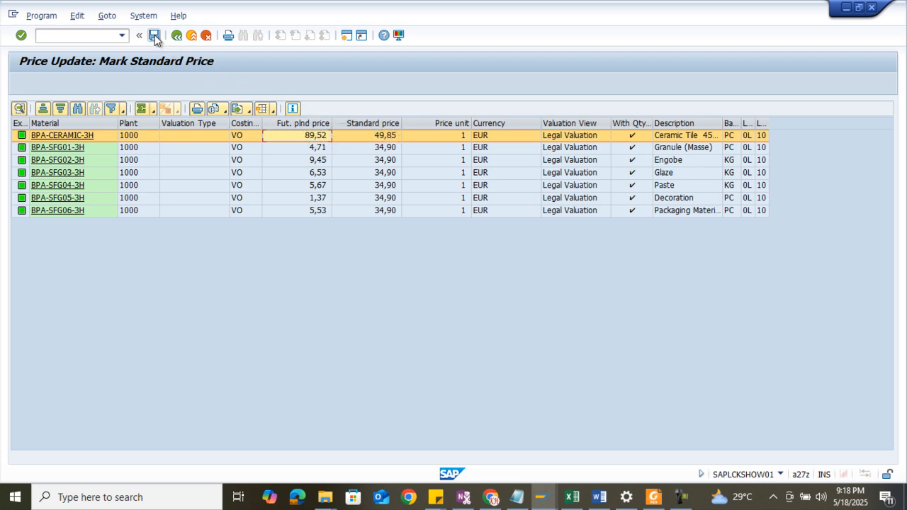
# - Return to the price update selection, switch to Release, and release the standard prices of the selected materials
pyautogui.click(177, 36)
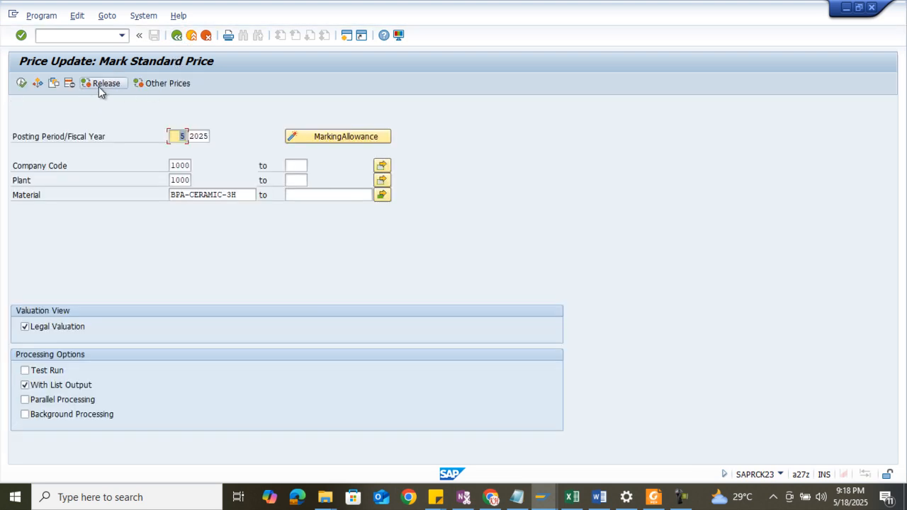
pyautogui.click(100, 85)
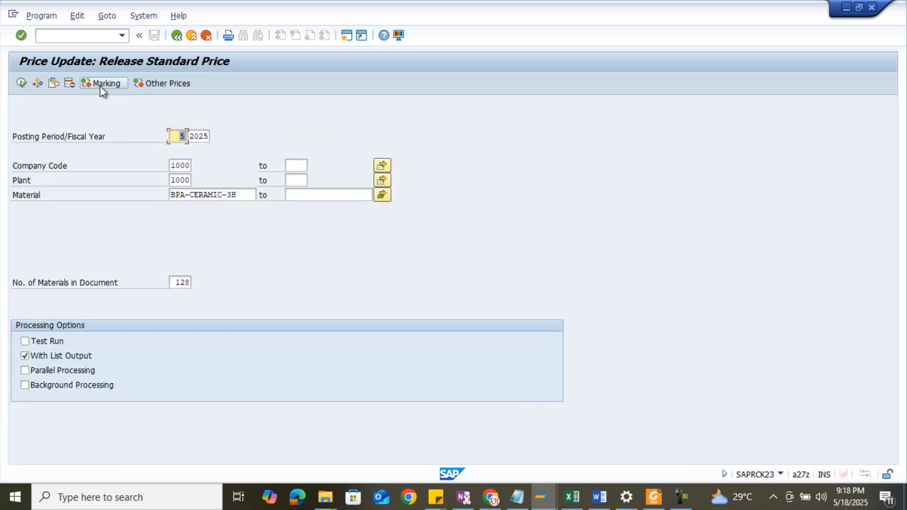
pyautogui.click(23, 83)
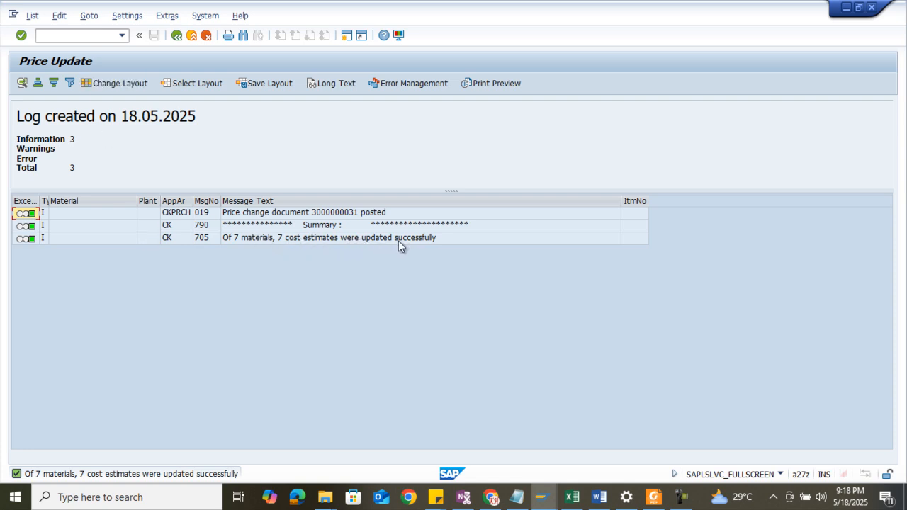
# - Display material BPA-CERAMIC-3H with MM03 for plant 1000 and storage location 1000, and show its Costing 2 view
pyautogui.click(80, 37)
pyautogui.write('omm03')
pyautogui.press('Return')
pyautogui.press('Return')
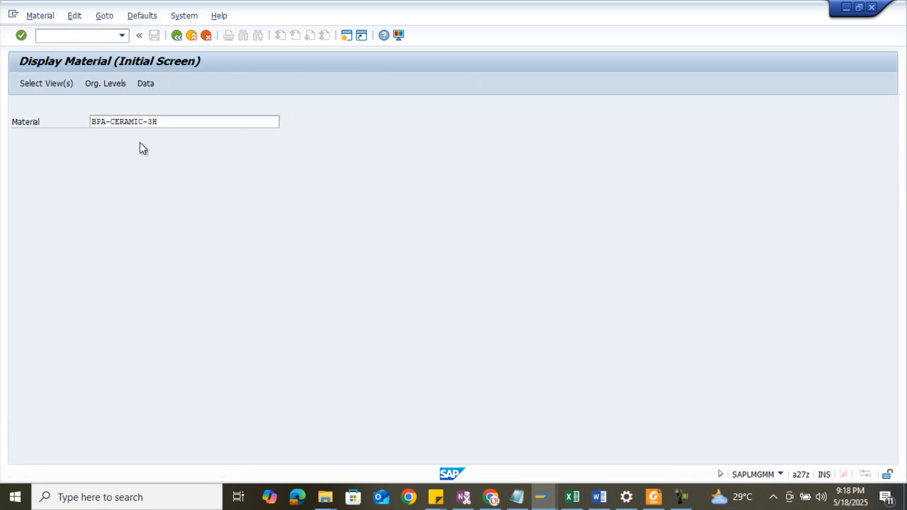
pyautogui.scroll(-1, 228, 261)
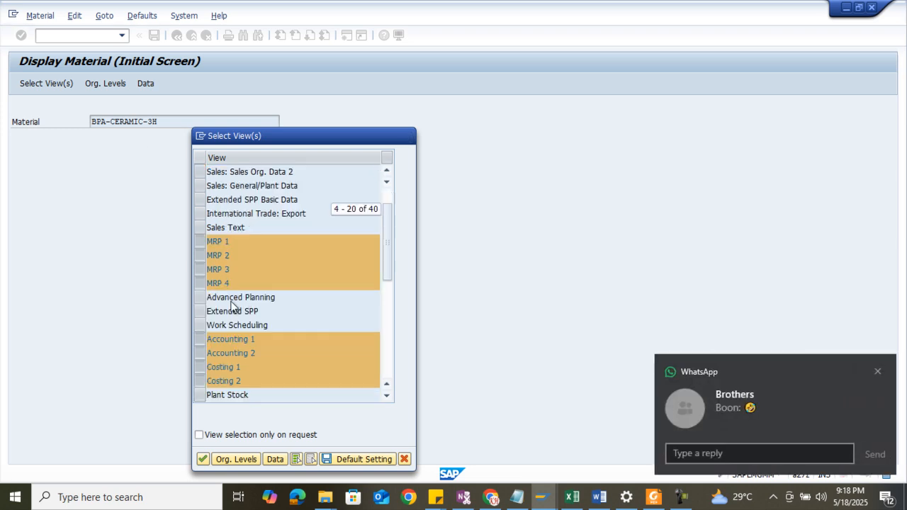
pyautogui.scroll(-1, 235, 310)
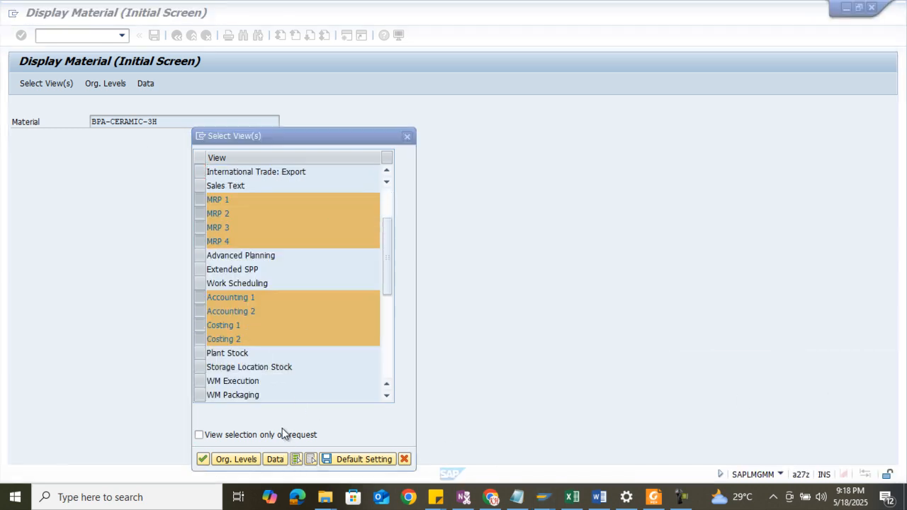
pyautogui.click(223, 459)
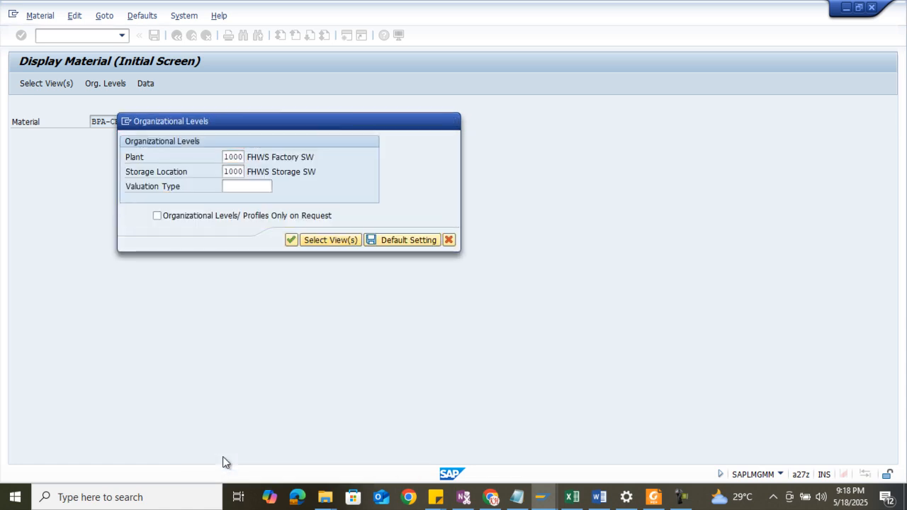
pyautogui.press('Return')
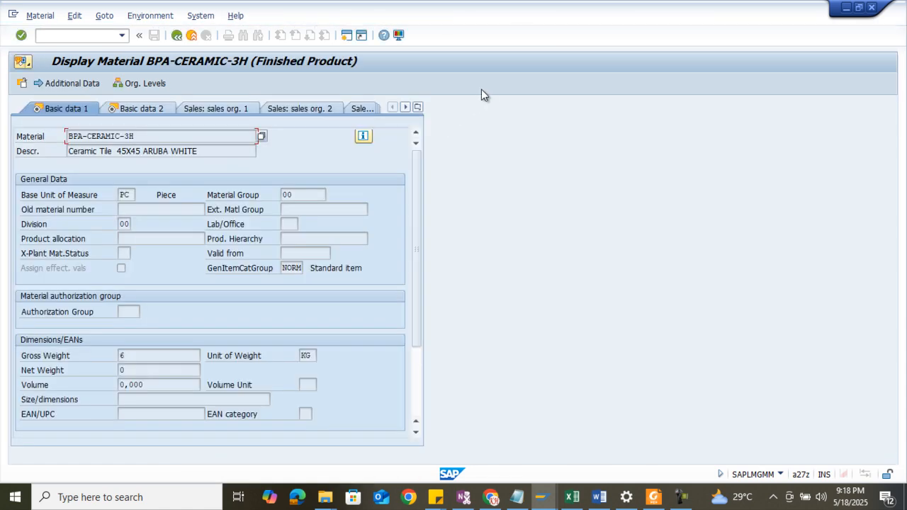
pyautogui.click(418, 108)
pyautogui.click(441, 387)
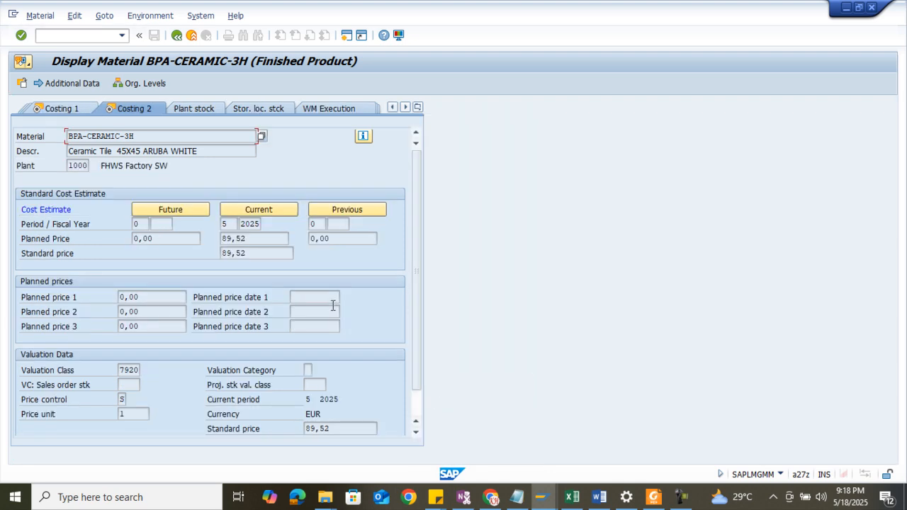
# - Open the tile's current standard cost estimate, widen the costing structure to examine the component values, and return to the material
pyautogui.click(248, 209)
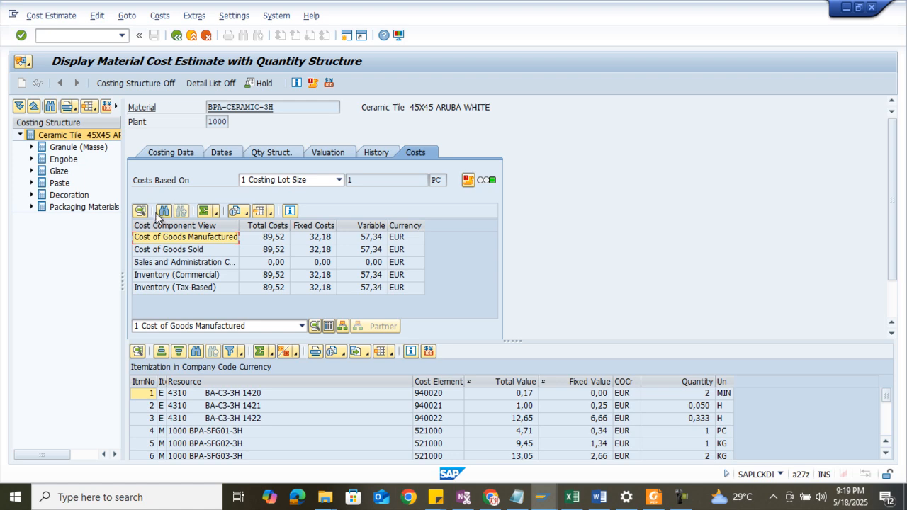
pyautogui.moveTo(122, 229); pyautogui.dragTo(381, 232)
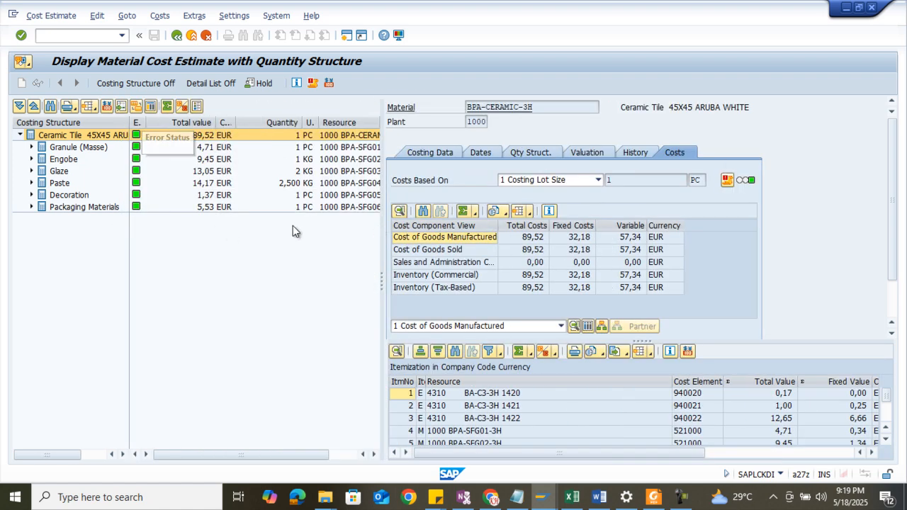
pyautogui.click(182, 39)
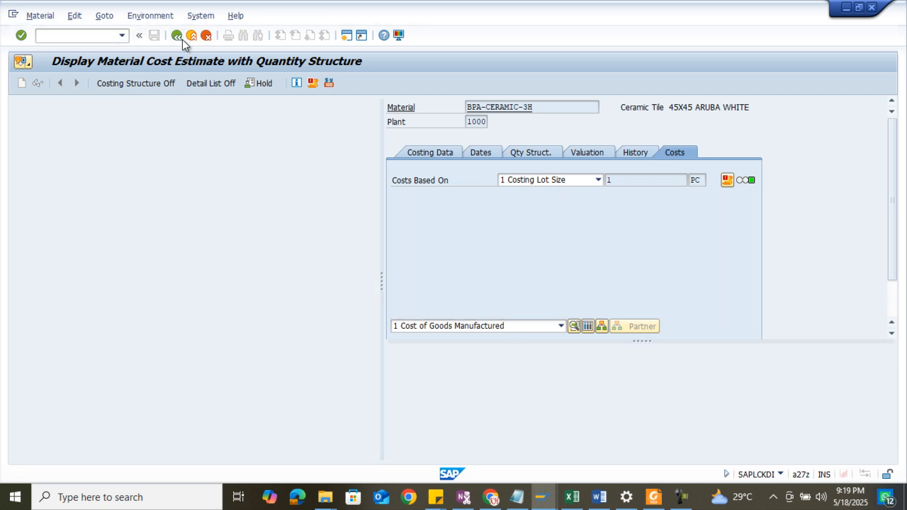